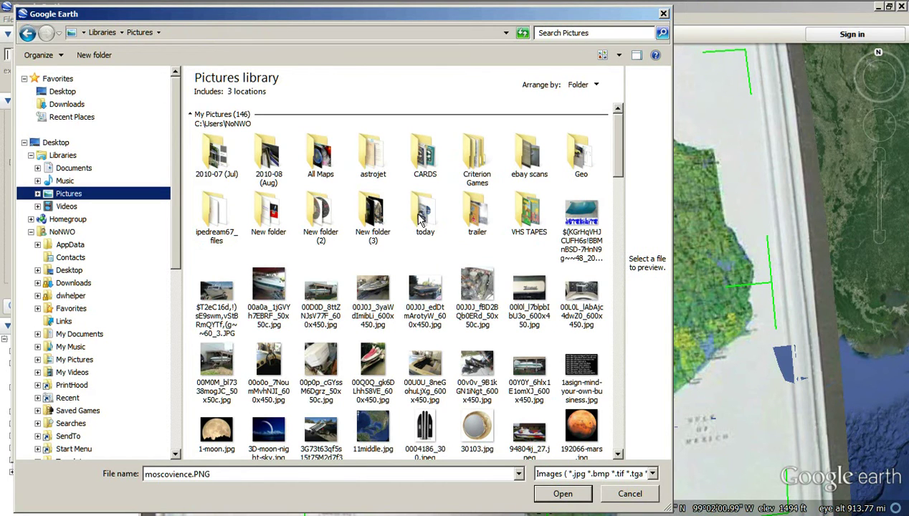
# Open texas.jpg from the "today" folder of the Pictures library in Paint.
pyautogui.doubleClick(423, 217)
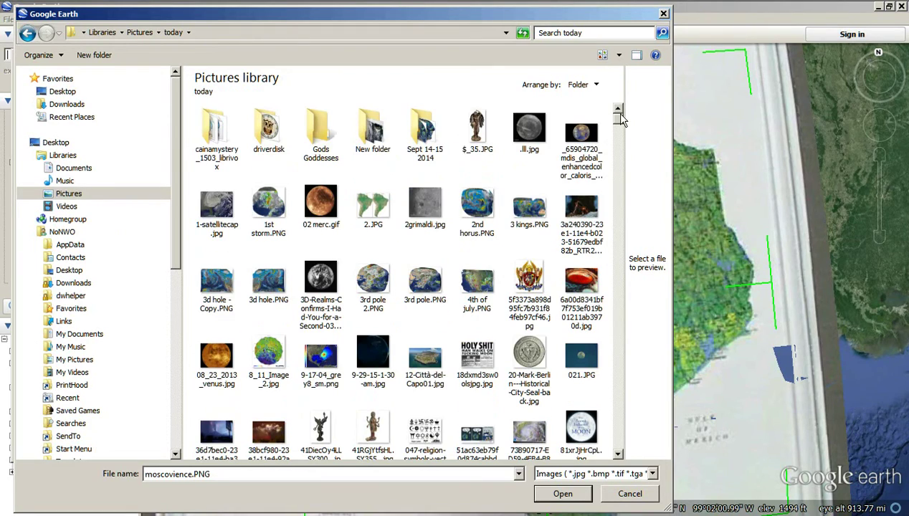
pyautogui.moveTo(621, 123); pyautogui.dragTo(624, 414)
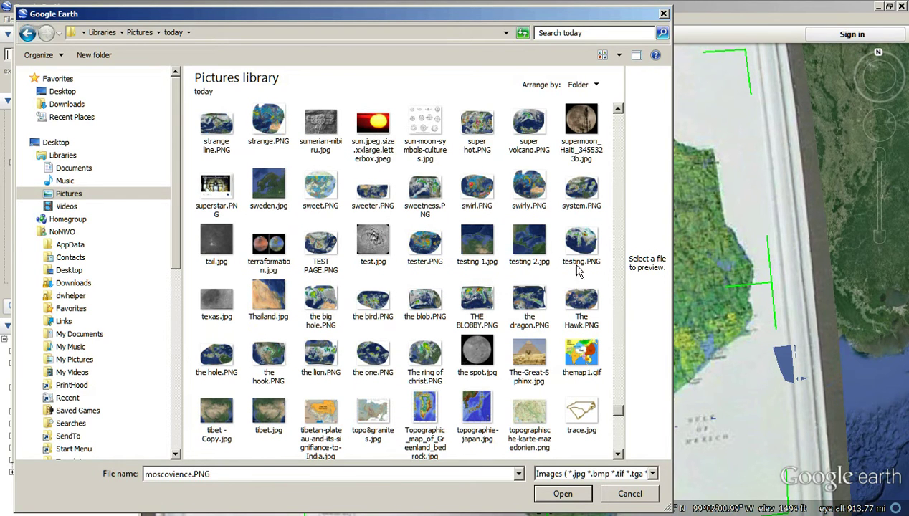
pyautogui.click(206, 304)
pyautogui.rightClick(206, 304)
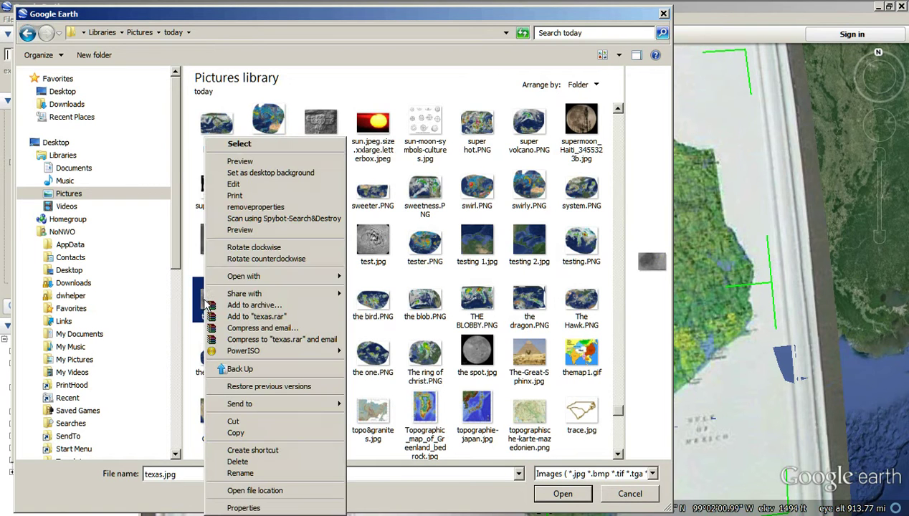
pyautogui.moveTo(324, 276)
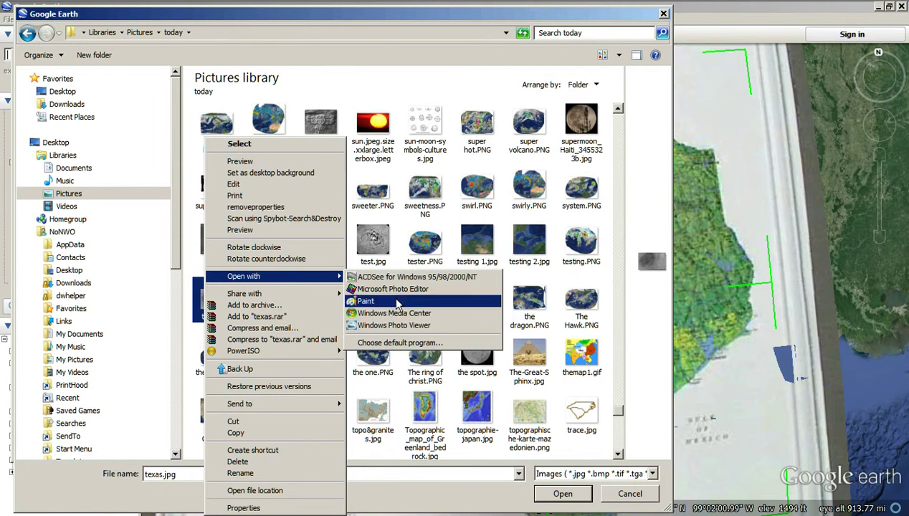
pyautogui.click(378, 302)
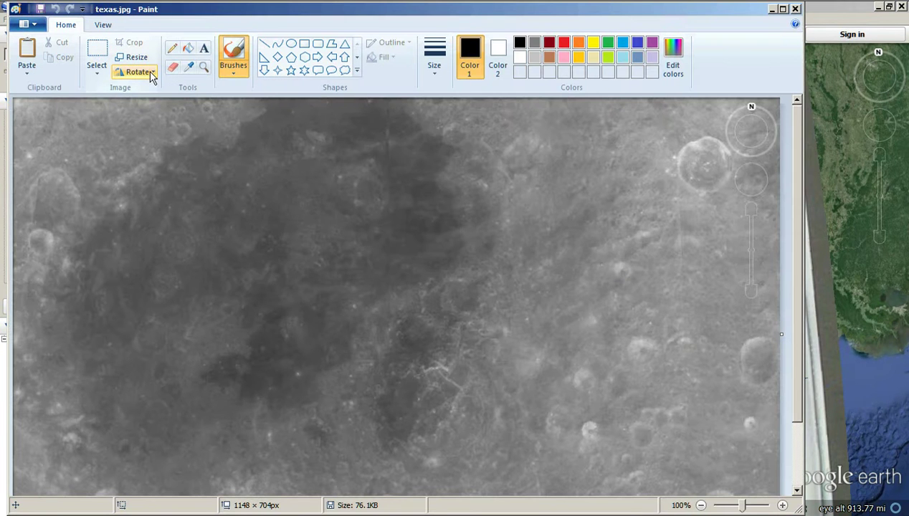
# Flip the texas.jpg image horizontally, save it and close Paint.
pyautogui.click(151, 72)
pyautogui.click(162, 147)
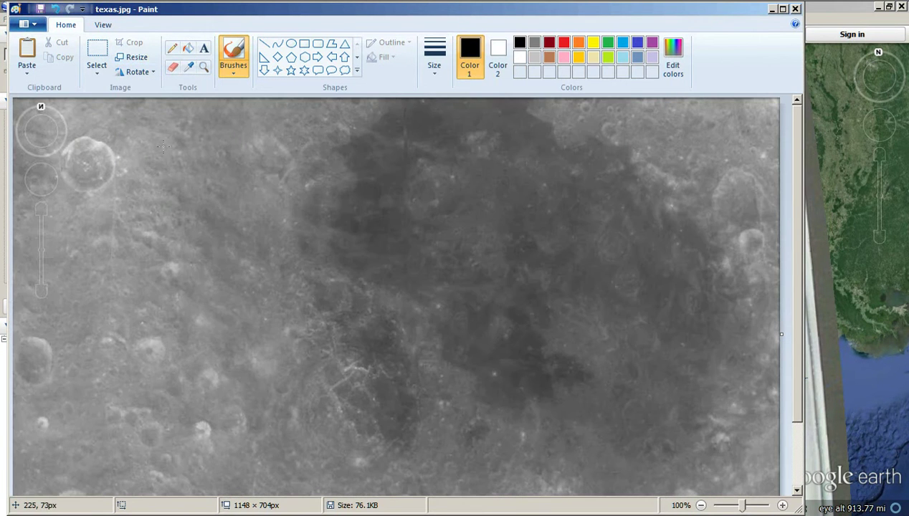
pyautogui.click(40, 8)
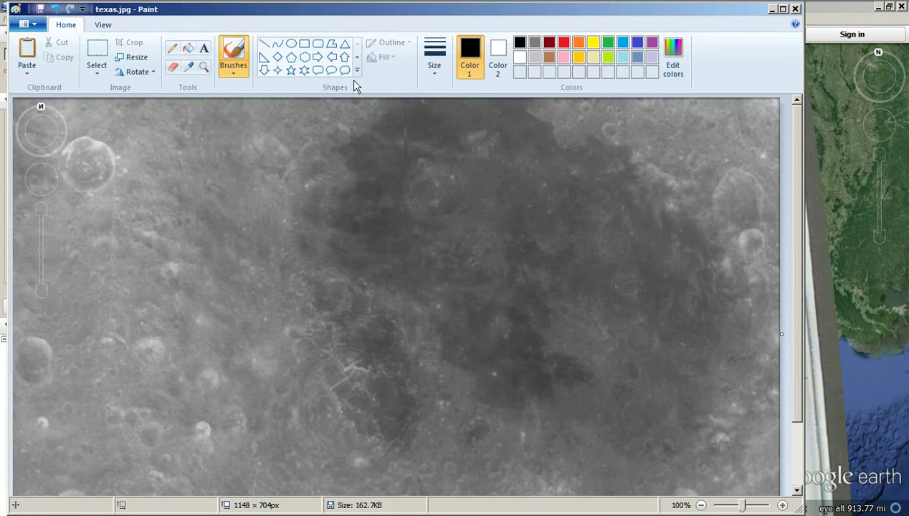
pyautogui.click(795, 9)
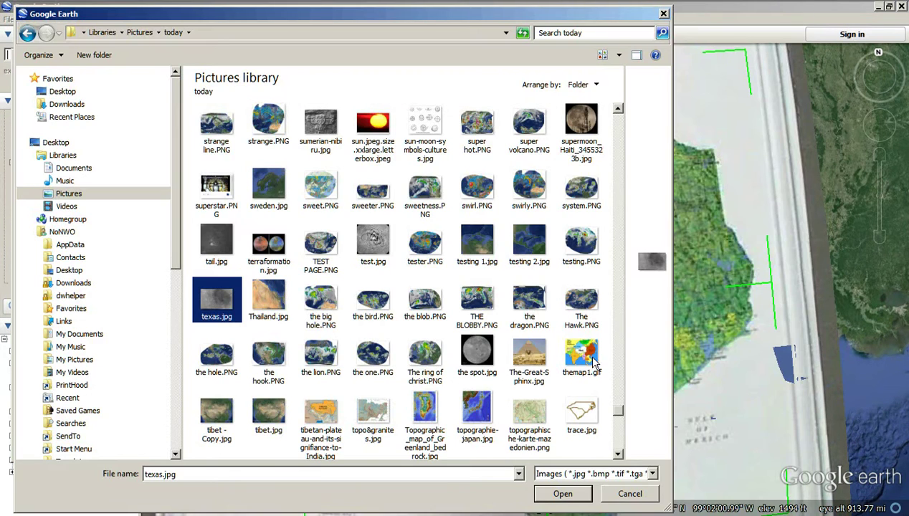
# Add texas.jpg as a new image overlay and display it above the large lunar crater overlay.
pyautogui.click(563, 494)
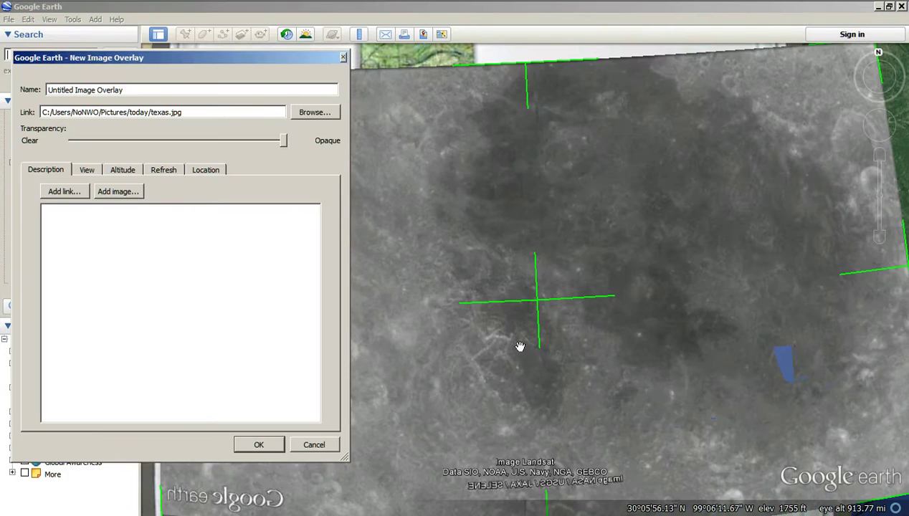
pyautogui.scroll(-3, 523, 337)
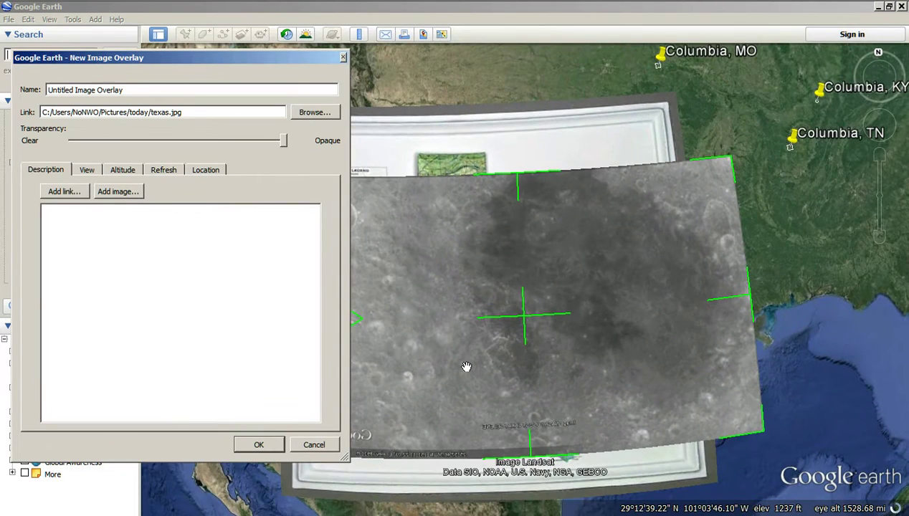
pyautogui.scroll(-4, 487, 361)
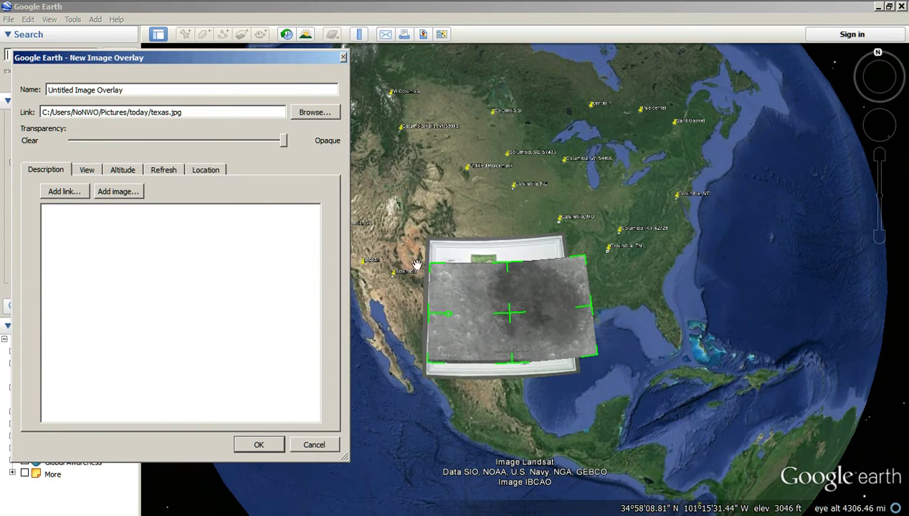
pyautogui.click(258, 447)
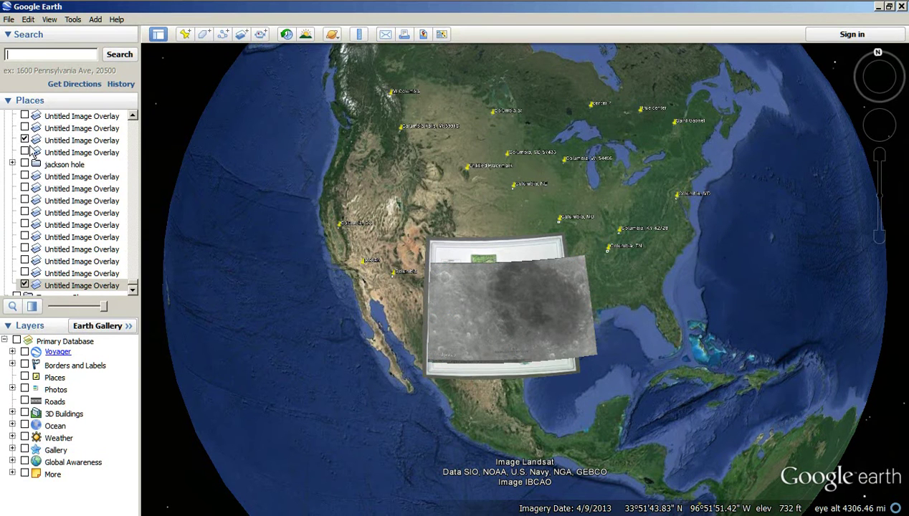
pyautogui.click(26, 129)
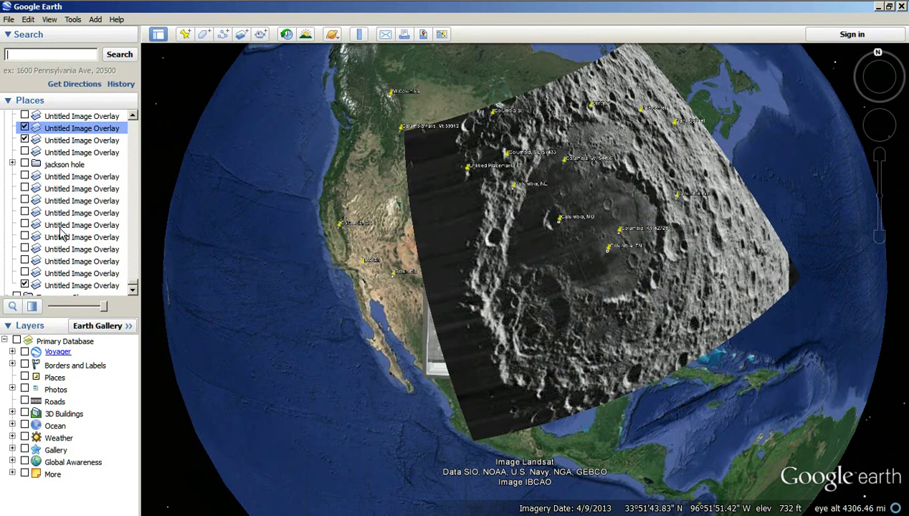
pyautogui.click(25, 285)
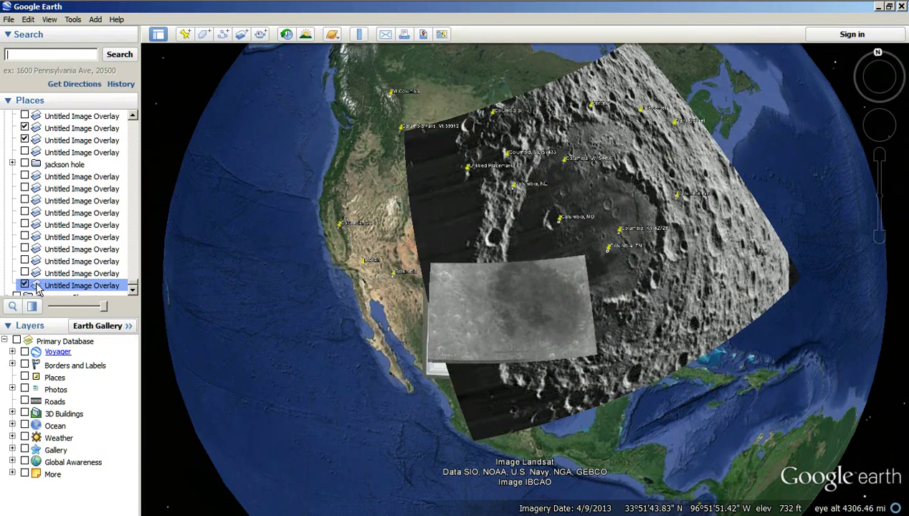
# Edit the texas.jpg overlay, stretching it east, north and west and shifting it to cover most of the United States.
pyautogui.rightClick(37, 287)
pyautogui.click(111, 449)
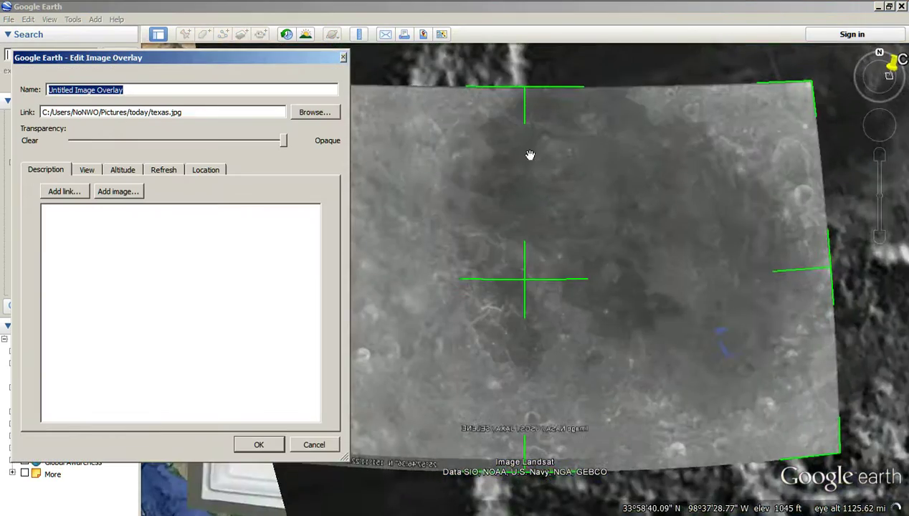
pyautogui.scroll(-5, 530, 151)
pyautogui.moveTo(523, 188); pyautogui.dragTo(524, 109)
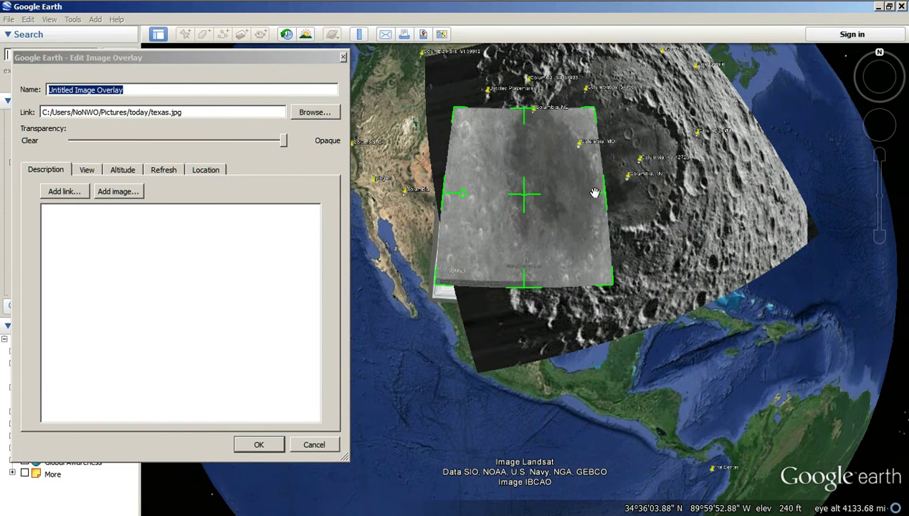
pyautogui.moveTo(607, 196); pyautogui.dragTo(717, 185)
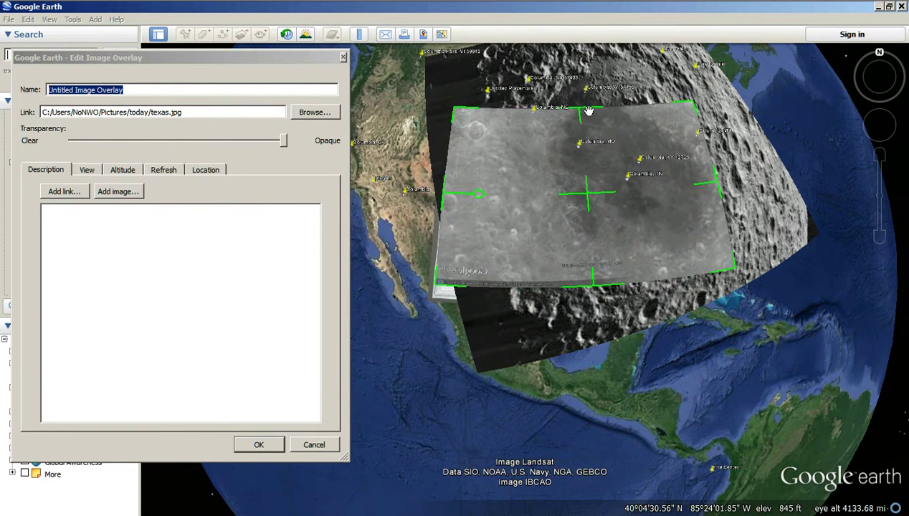
pyautogui.moveTo(582, 113); pyautogui.dragTo(574, 81)
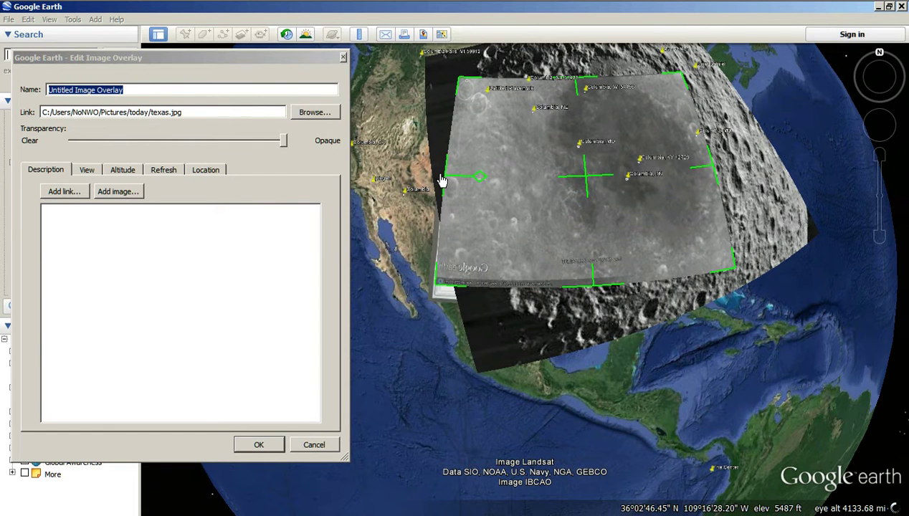
pyautogui.moveTo(445, 180); pyautogui.dragTo(399, 183)
pyautogui.moveTo(560, 179)
pyautogui.mouseDown()
pyautogui.moveTo(355, 179)
pyautogui.moveTo(551, 170)
pyautogui.mouseUp()
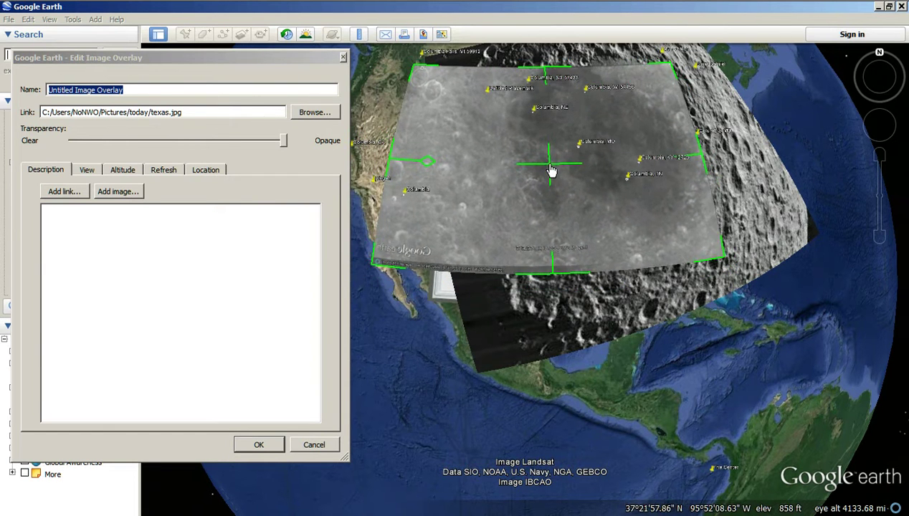
pyautogui.moveTo(387, 162); pyautogui.dragTo(417, 167)
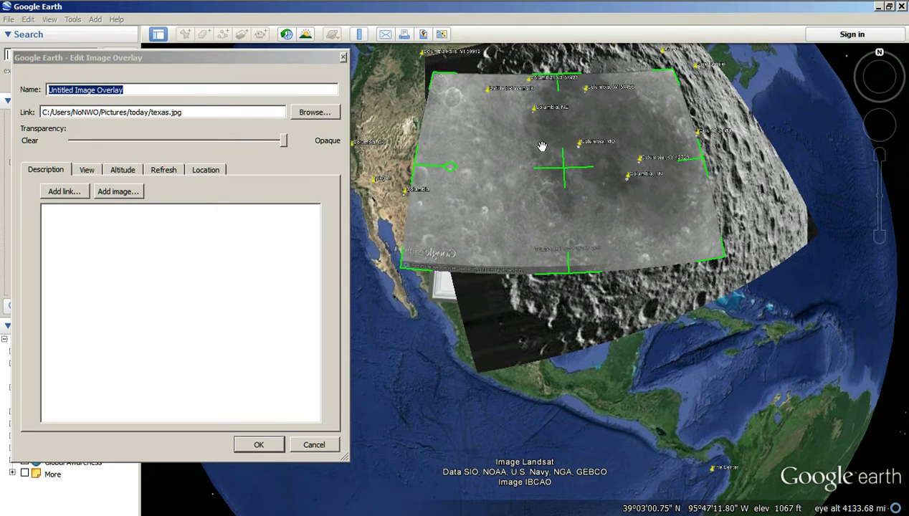
# Fade the texas.jpg overlay to compare it with the crater image beneath, and restore it to fully opaque.
pyautogui.moveTo(548, 148); pyautogui.dragTo(503, 161)
pyautogui.scroll(2, 524, 202)
pyautogui.moveTo(282, 148); pyautogui.dragTo(256, 154)
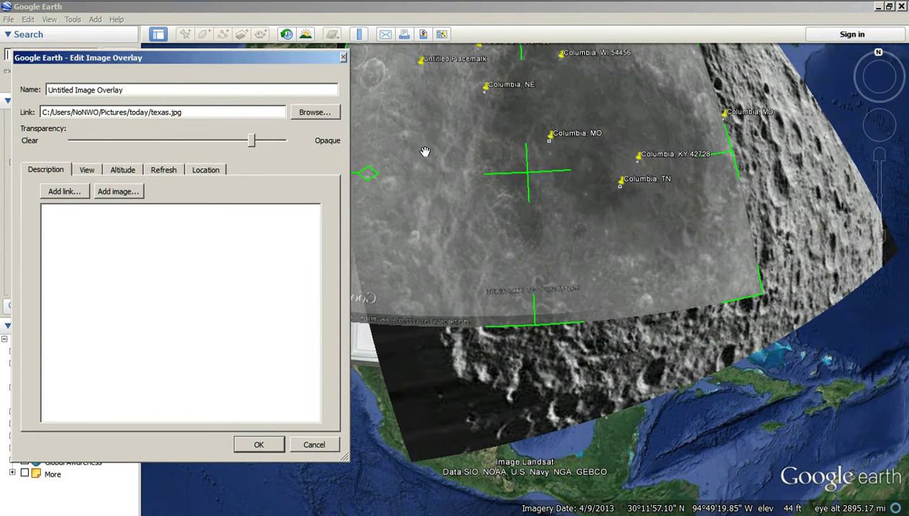
pyautogui.moveTo(252, 144); pyautogui.dragTo(339, 149)
pyautogui.moveTo(248, 149); pyautogui.dragTo(287, 147)
# Stretch the overlay's southern edge southward and move the faded overlay farther south over the crater, returning it to fully opaque.
pyautogui.click(535, 334)
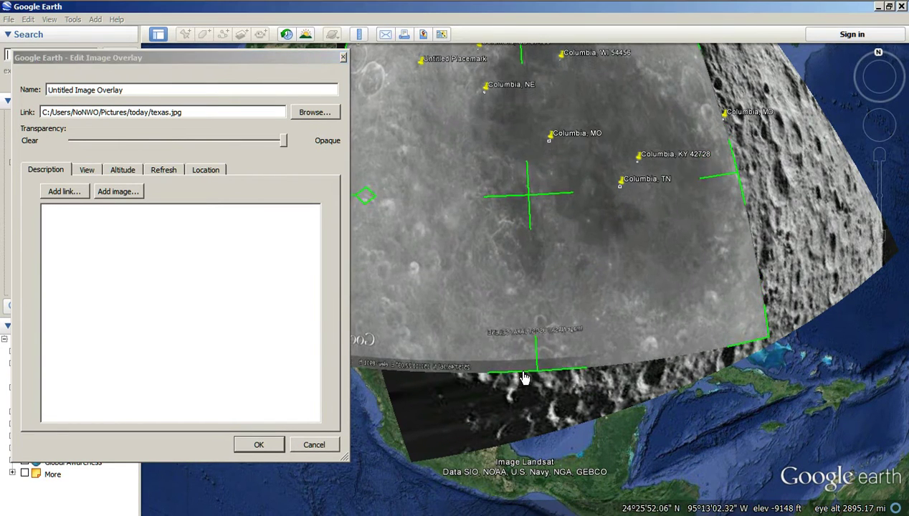
pyautogui.moveTo(474, 250); pyautogui.dragTo(412, 327)
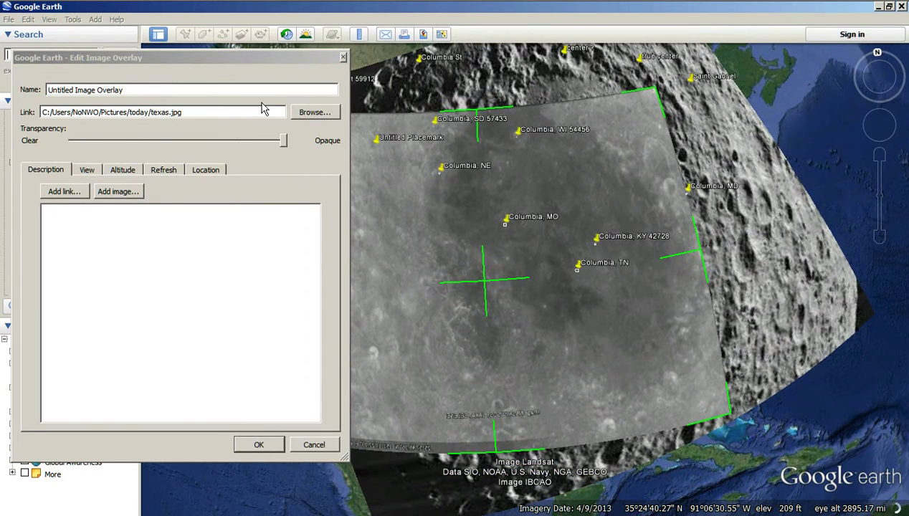
pyautogui.moveTo(284, 141); pyautogui.dragTo(257, 156)
pyautogui.moveTo(486, 284); pyautogui.dragTo(487, 327)
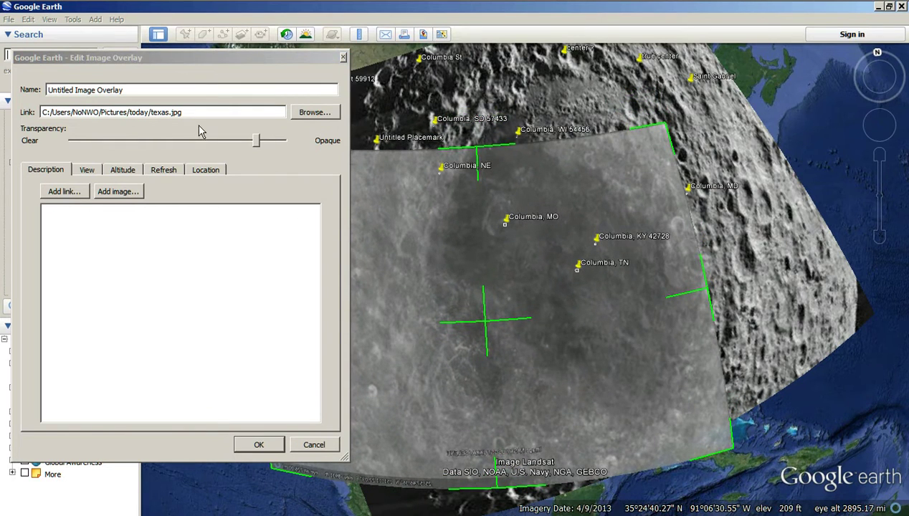
pyautogui.moveTo(263, 145); pyautogui.dragTo(318, 143)
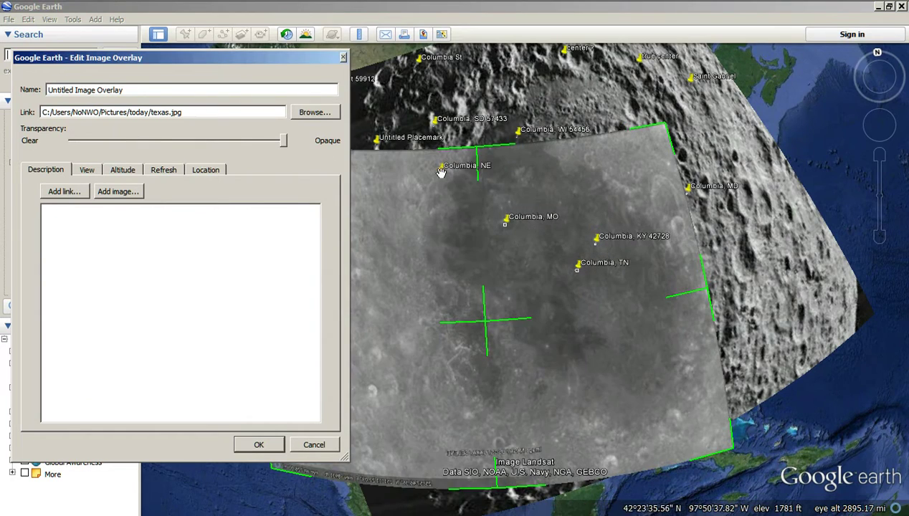
# Rotate the overlay slightly counterclockwise and nudge its position, checking the alignment with the crater through the transparency.
pyautogui.moveTo(420, 218); pyautogui.dragTo(459, 223)
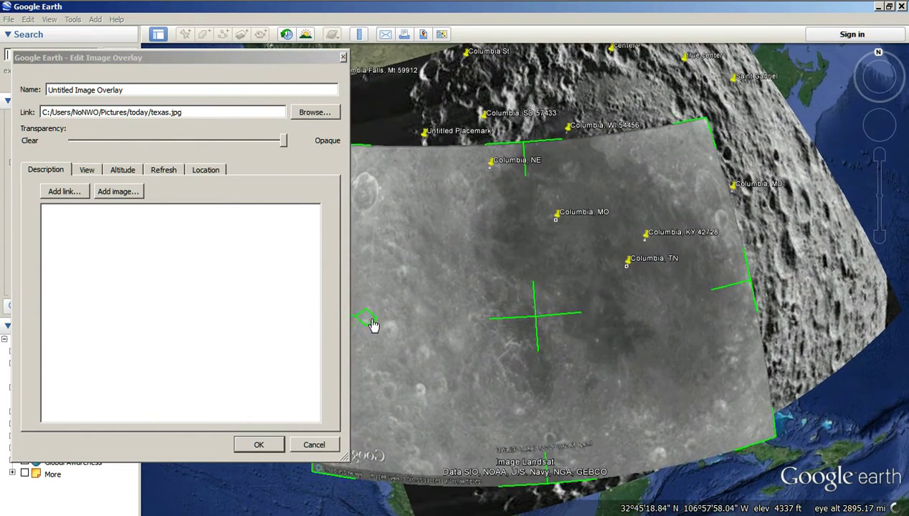
pyautogui.moveTo(670, 321); pyautogui.dragTo(685, 311)
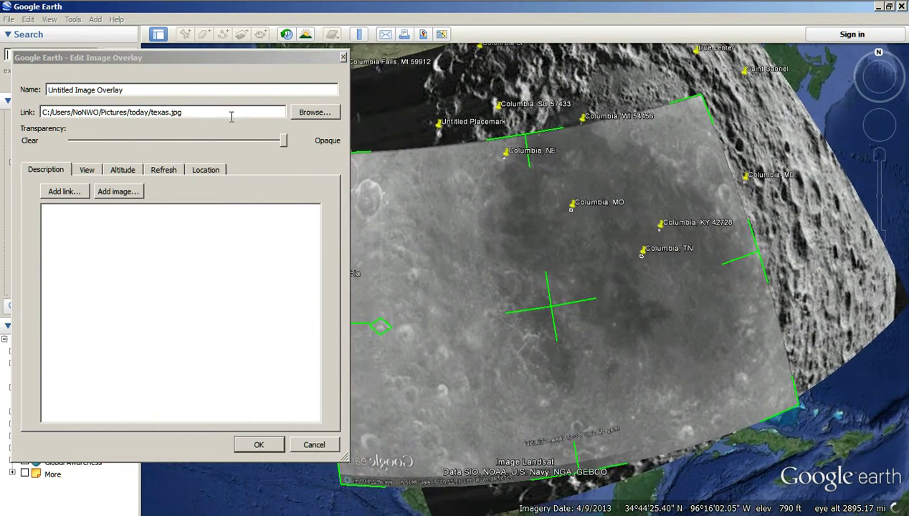
pyautogui.moveTo(279, 145)
pyautogui.mouseDown()
pyautogui.moveTo(288, 141)
pyautogui.moveTo(162, 138)
pyautogui.moveTo(324, 133)
pyautogui.moveTo(52, 126)
pyautogui.moveTo(333, 129)
pyautogui.moveTo(98, 137)
pyautogui.moveTo(285, 138)
pyautogui.mouseUp()
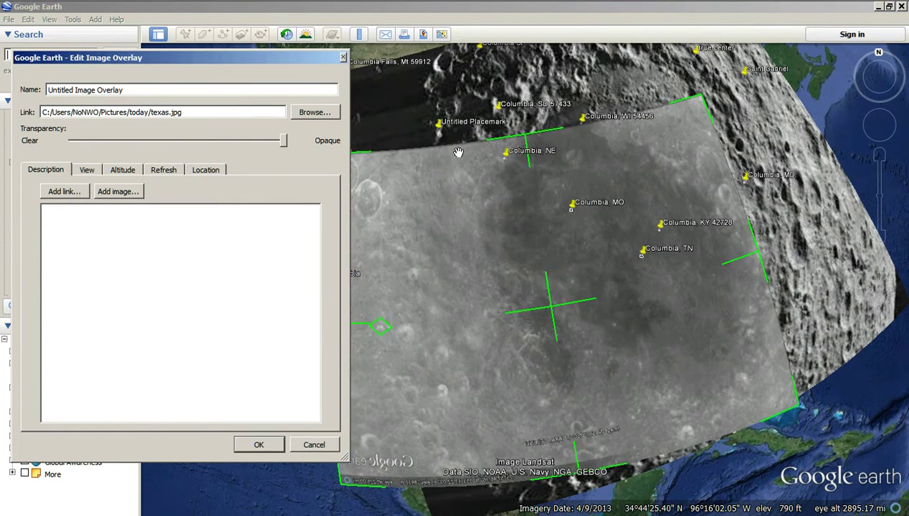
pyautogui.click(553, 310)
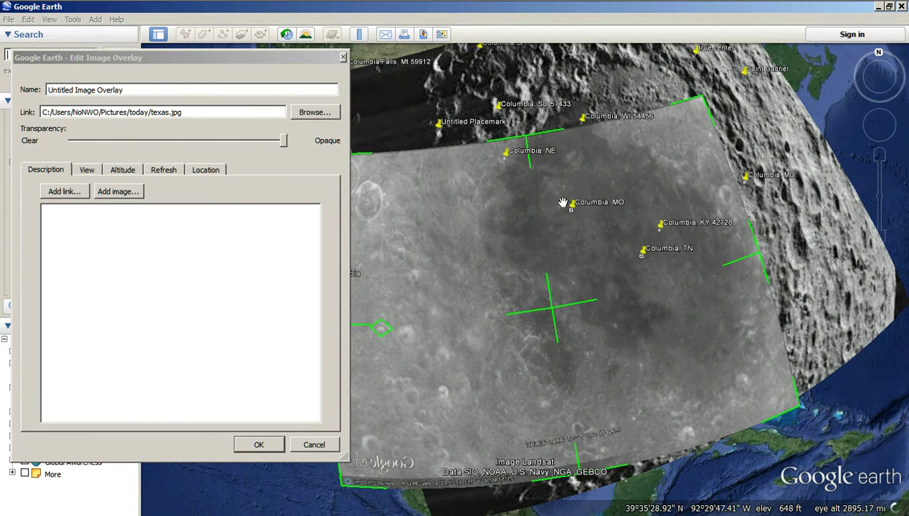
pyautogui.moveTo(283, 145); pyautogui.dragTo(294, 176)
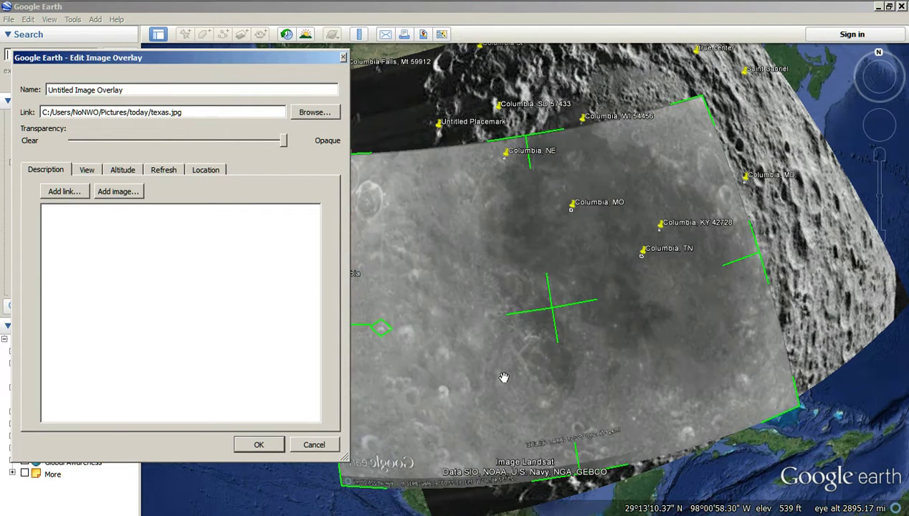
# Fade the overlay in and out around the bright ridges south of its centre to compare features, and save the overlay edits.
pyautogui.scroll(3, 501, 367)
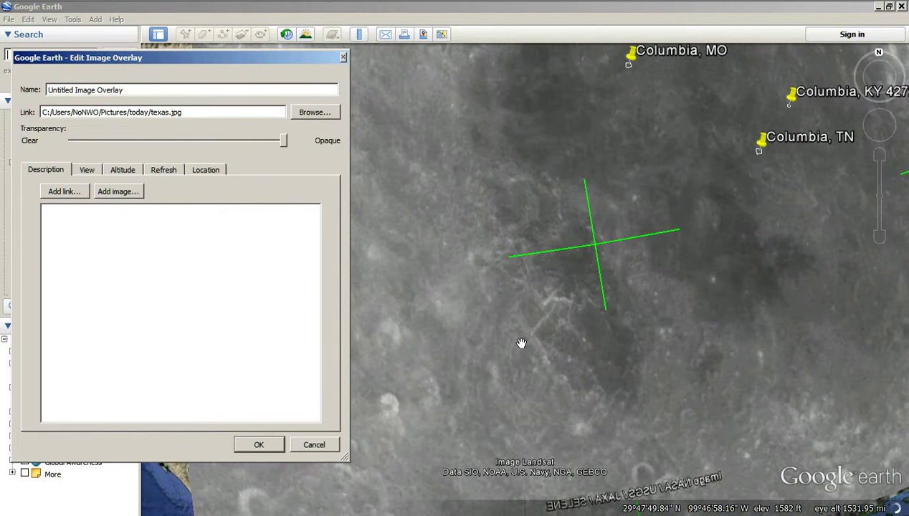
pyautogui.moveTo(561, 365); pyautogui.dragTo(566, 311)
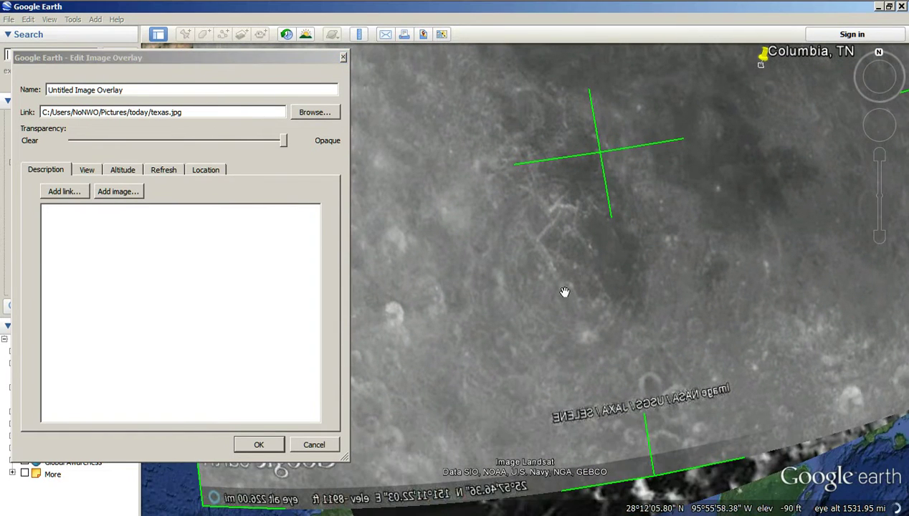
pyautogui.moveTo(285, 146); pyautogui.dragTo(548, 177)
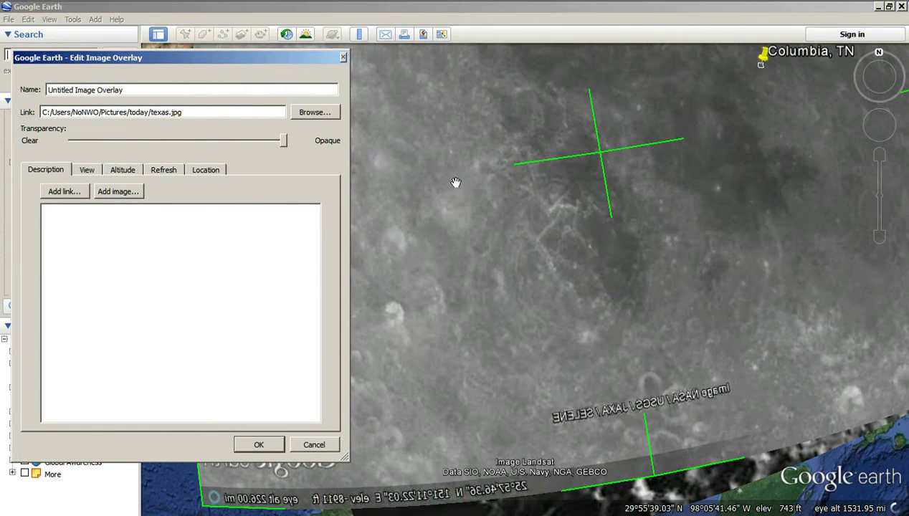
pyautogui.moveTo(285, 145); pyautogui.dragTo(391, 144)
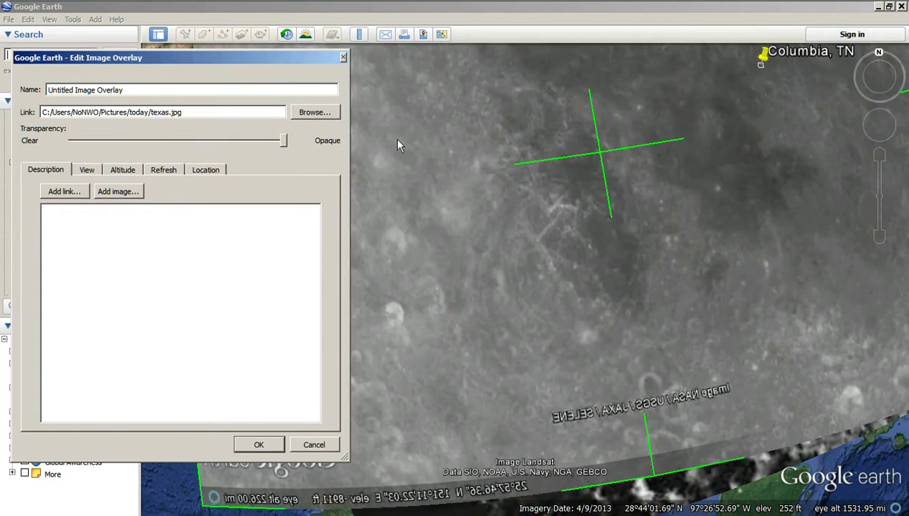
pyautogui.click(256, 444)
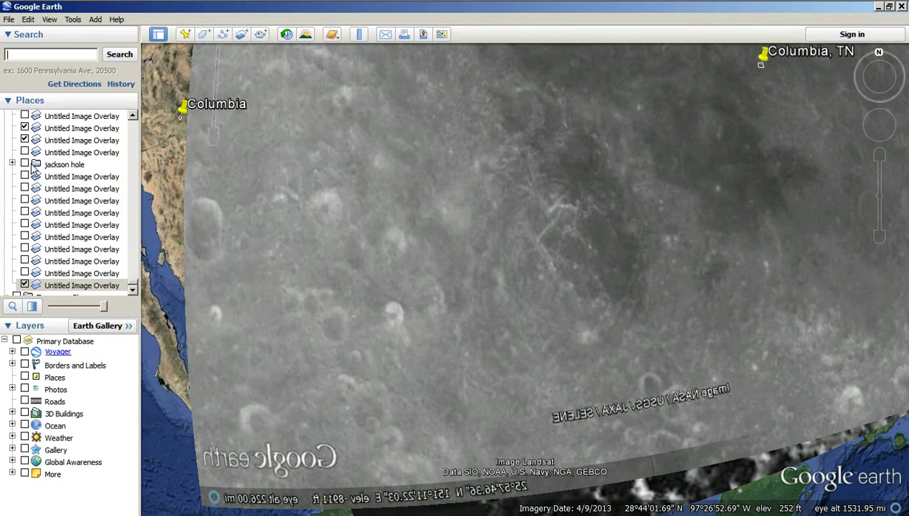
# Hide the other crater overlay and show borders and labels over the mirrored lunar image.
pyautogui.click(25, 129)
pyautogui.click(26, 139)
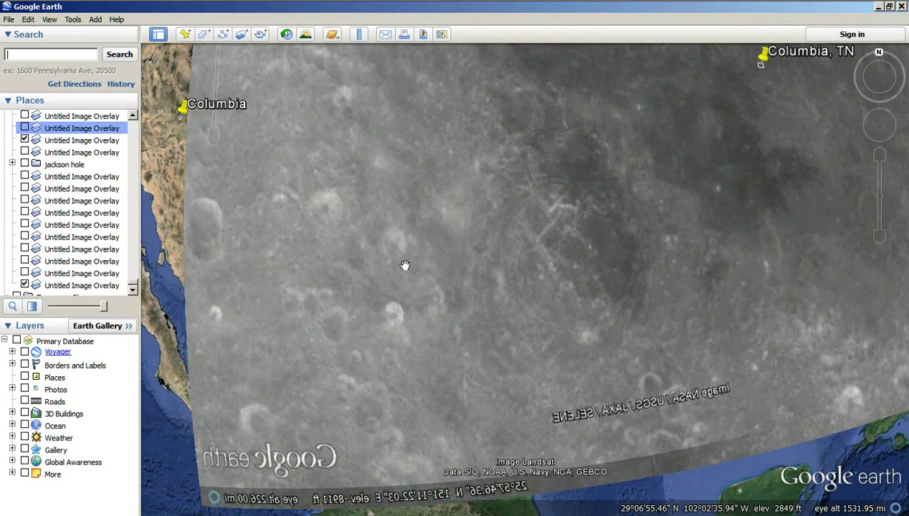
pyautogui.scroll(-5, 403, 274)
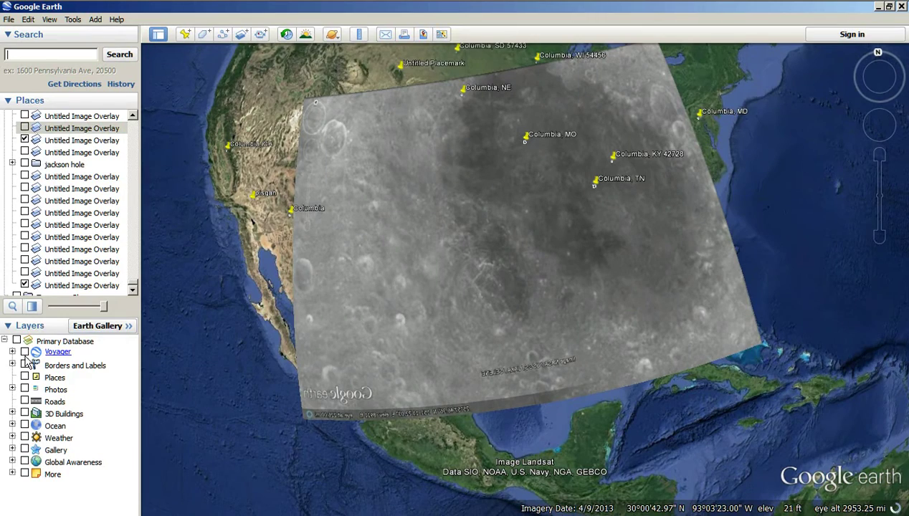
pyautogui.click(25, 366)
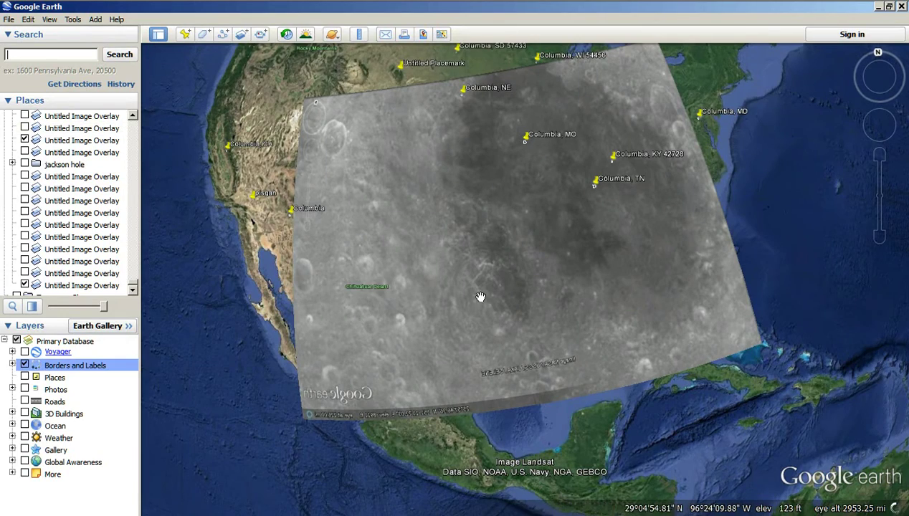
pyautogui.scroll(3, 469, 300)
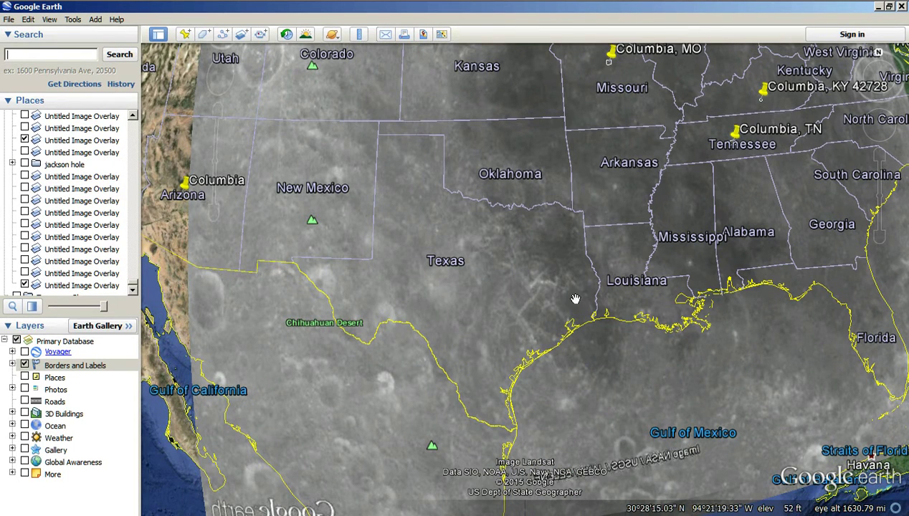
# Bring the Texas relief map overlay above the lunar image and fade it out to compare the terrain across Texas.
pyautogui.click(25, 141)
pyautogui.scroll(2, 442, 297)
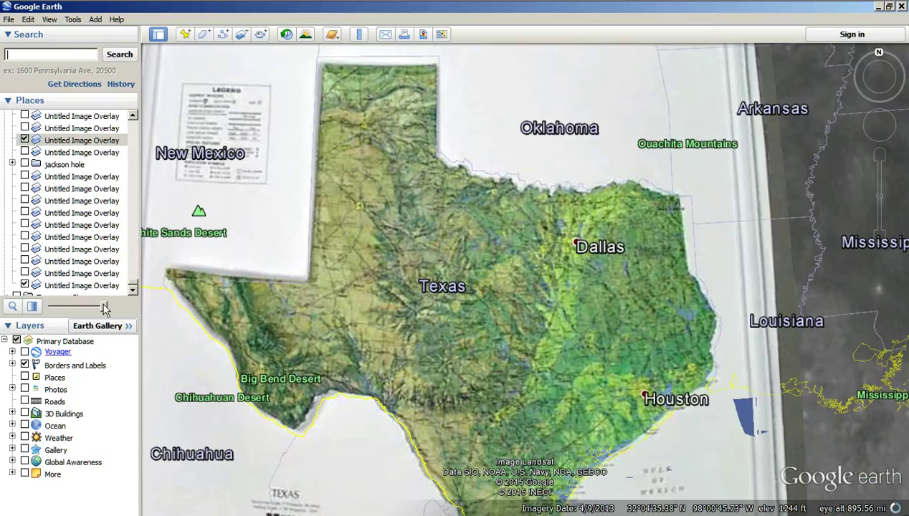
pyautogui.moveTo(104, 306); pyautogui.dragTo(65, 362)
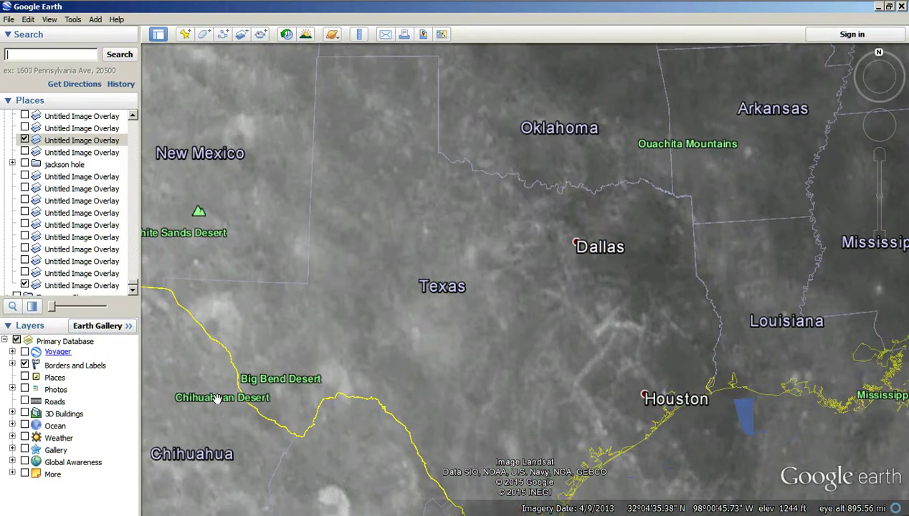
pyautogui.scroll(-3, 250, 334)
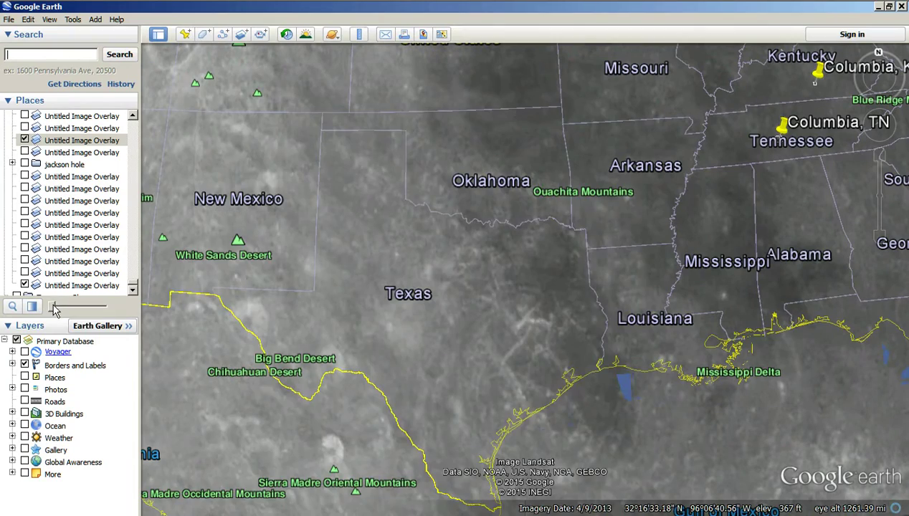
# Restore the Texas relief map to opaque, then partly fade it over the lunar image around west Texas.
pyautogui.moveTo(55, 309); pyautogui.dragTo(104, 307)
pyautogui.scroll(3, 281, 342)
pyautogui.moveTo(104, 308); pyautogui.dragTo(73, 307)
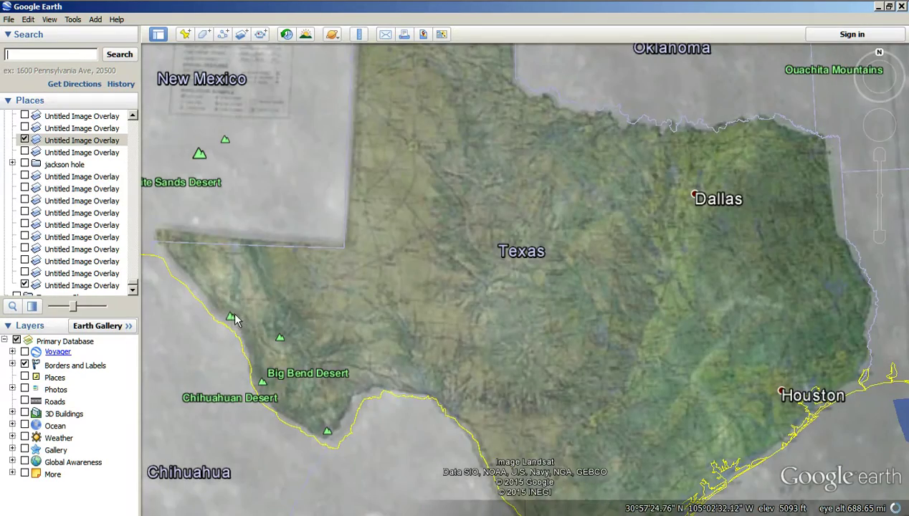
# Bring the texas.jpg lunar overlay back on top, open it for editing, and pull its western edge slightly eastward.
pyautogui.scroll(-3, 235, 314)
pyautogui.click(25, 285)
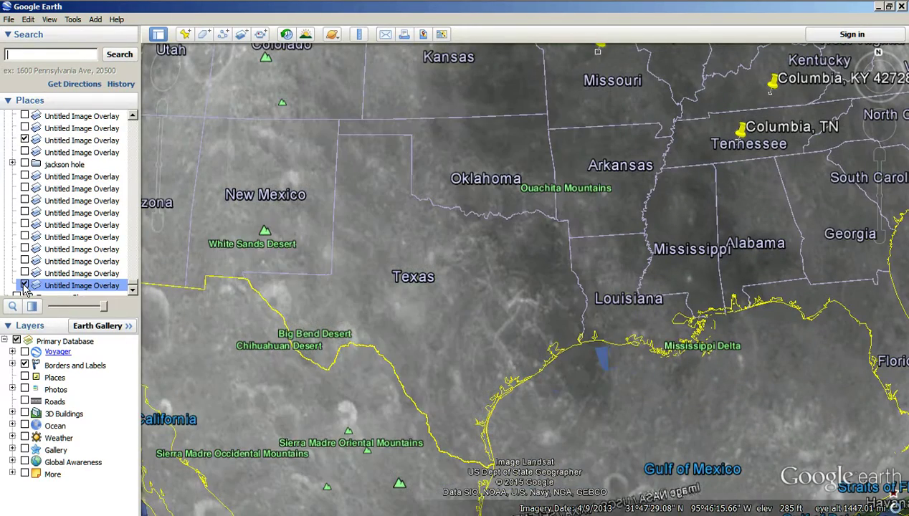
pyautogui.rightClick(50, 286)
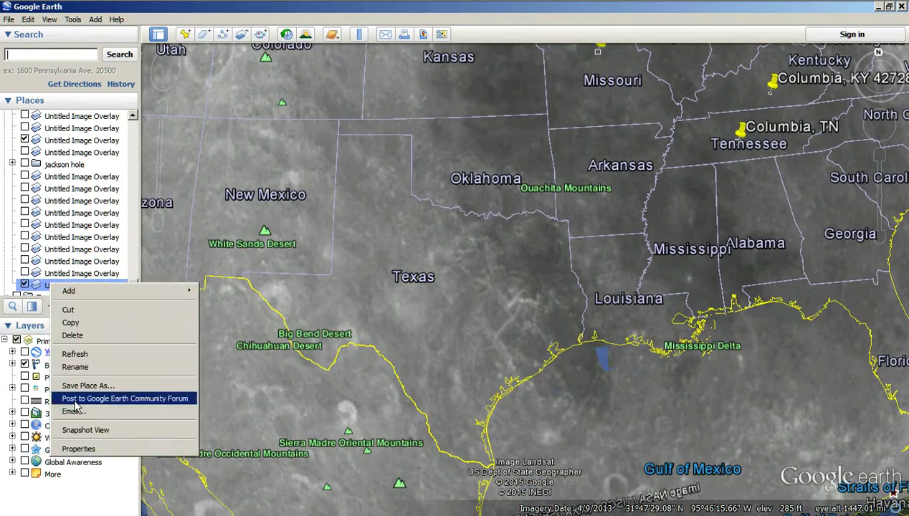
pyautogui.click(72, 445)
pyautogui.moveTo(368, 344); pyautogui.dragTo(608, 334)
pyautogui.scroll(-3, 609, 334)
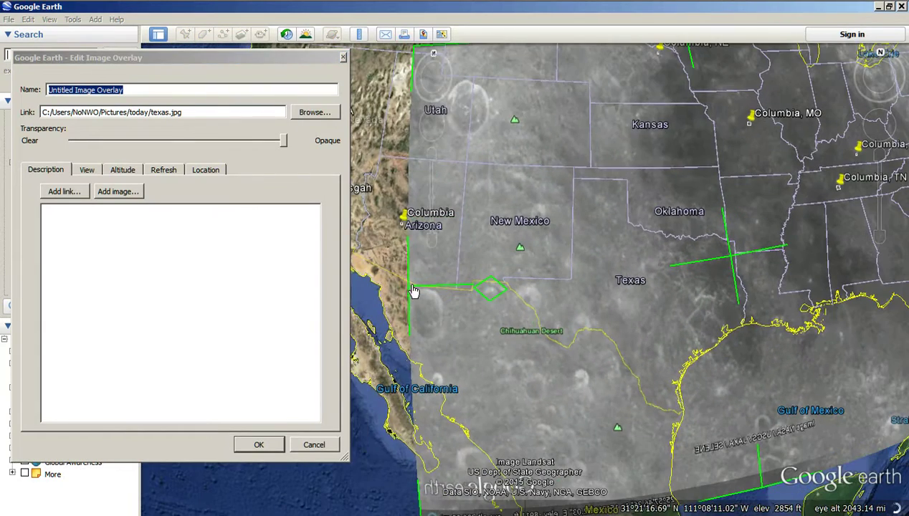
pyautogui.moveTo(411, 293); pyautogui.dragTo(433, 296)
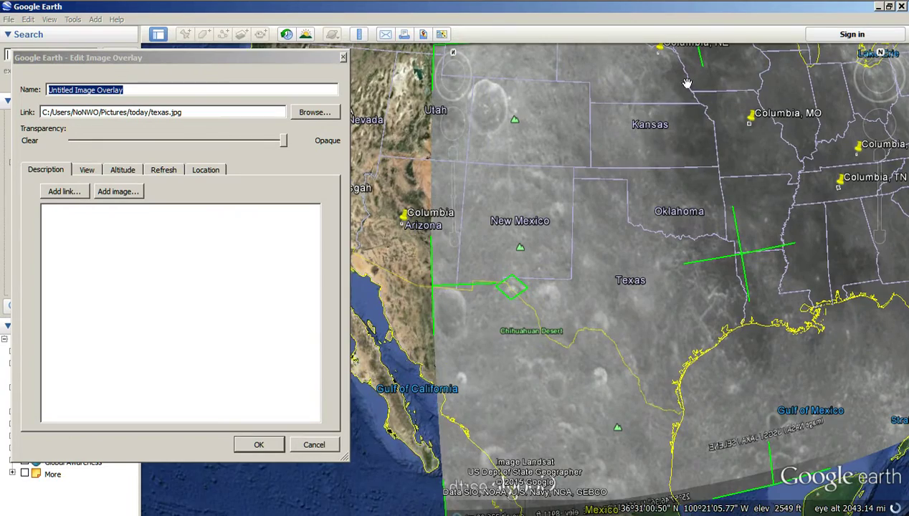
pyautogui.scroll(-3, 607, 192)
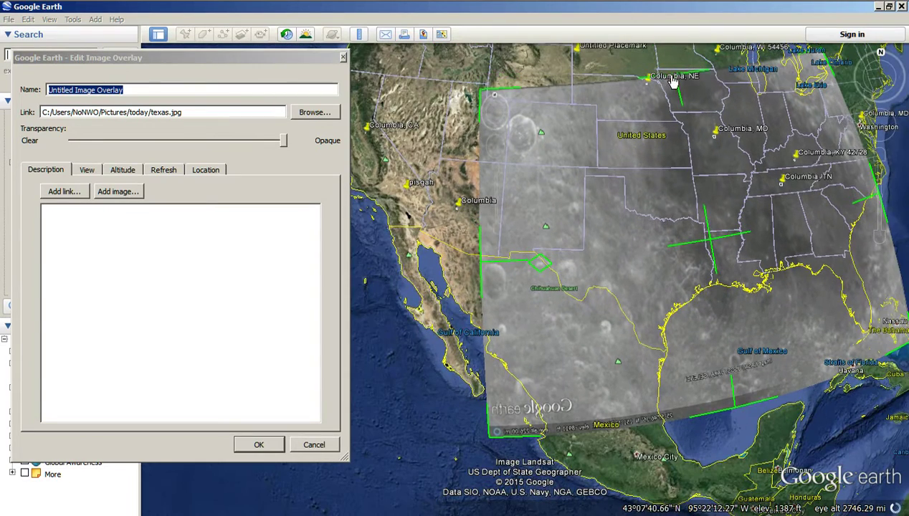
# Fade the adjusted overlay in and out against the terrain beneath, return it to opaque, and save the edit.
pyautogui.moveTo(283, 142)
pyautogui.mouseDown()
pyautogui.moveTo(3, 152)
pyautogui.moveTo(315, 152)
pyautogui.moveTo(69, 146)
pyautogui.moveTo(281, 151)
pyautogui.mouseUp()
pyautogui.moveTo(111, 152); pyautogui.dragTo(335, 152)
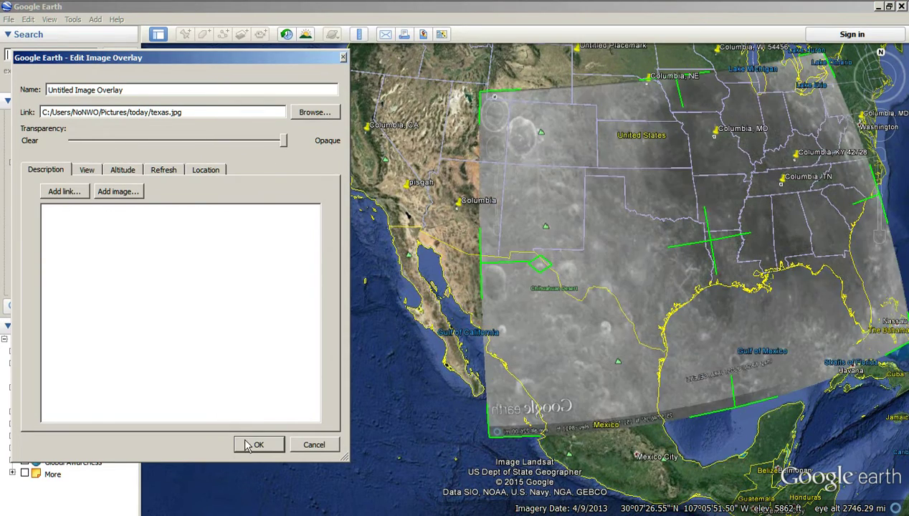
pyautogui.click(257, 446)
# Fade the lunar overlay in and out over Texas to compare it with the relief map beneath.
pyautogui.moveTo(626, 366); pyautogui.dragTo(527, 440)
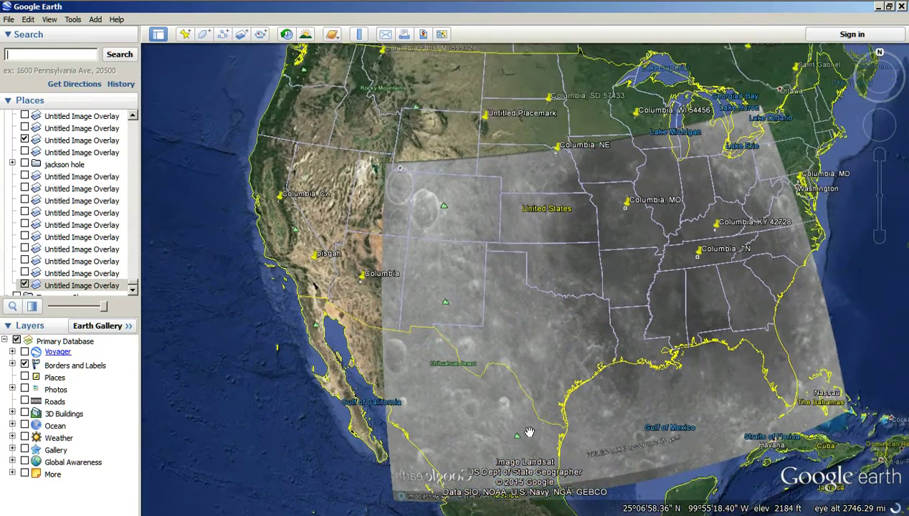
pyautogui.scroll(5, 543, 363)
pyautogui.moveTo(548, 377); pyautogui.dragTo(486, 343)
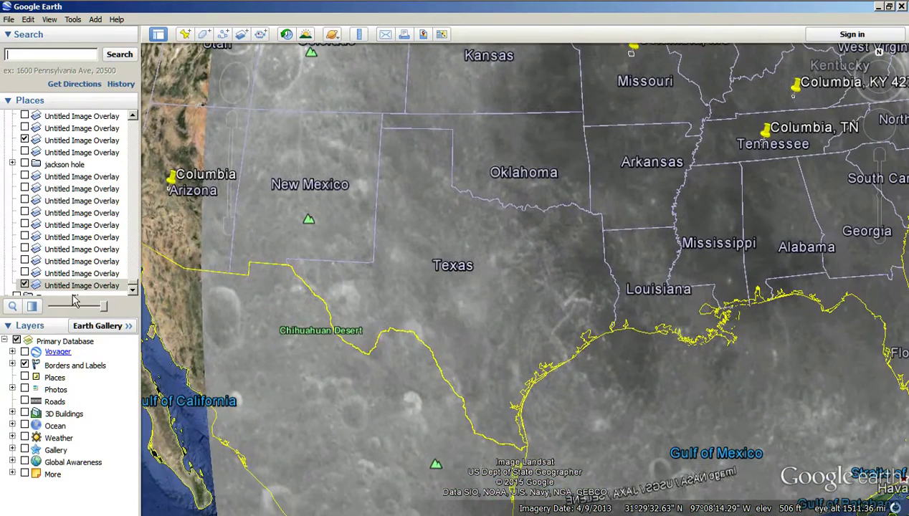
pyautogui.moveTo(104, 306); pyautogui.dragTo(120, 333)
pyautogui.scroll(-4, 434, 260)
pyautogui.moveTo(493, 271); pyautogui.dragTo(492, 297)
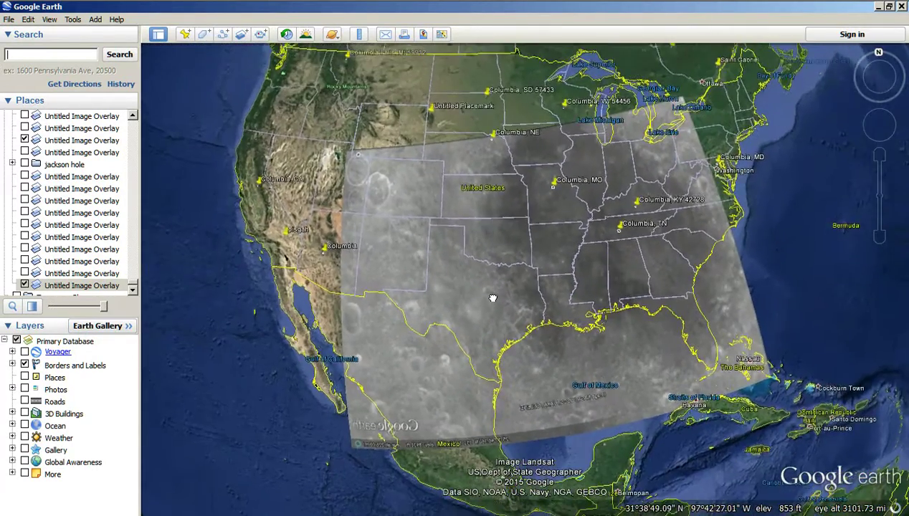
# Examine the crater by Mount Livermore and the Big Bend Desert, fading the lunar overlay in and out.
pyautogui.moveTo(98, 310)
pyautogui.mouseDown()
pyautogui.moveTo(32, 313)
pyautogui.moveTo(118, 314)
pyautogui.moveTo(27, 315)
pyautogui.moveTo(107, 313)
pyautogui.mouseUp()
pyautogui.scroll(5, 405, 315)
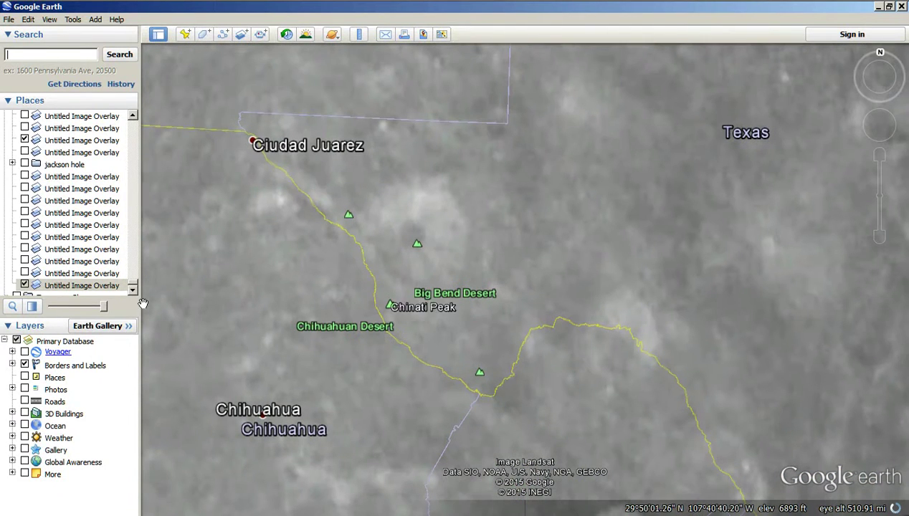
pyautogui.moveTo(416, 247)
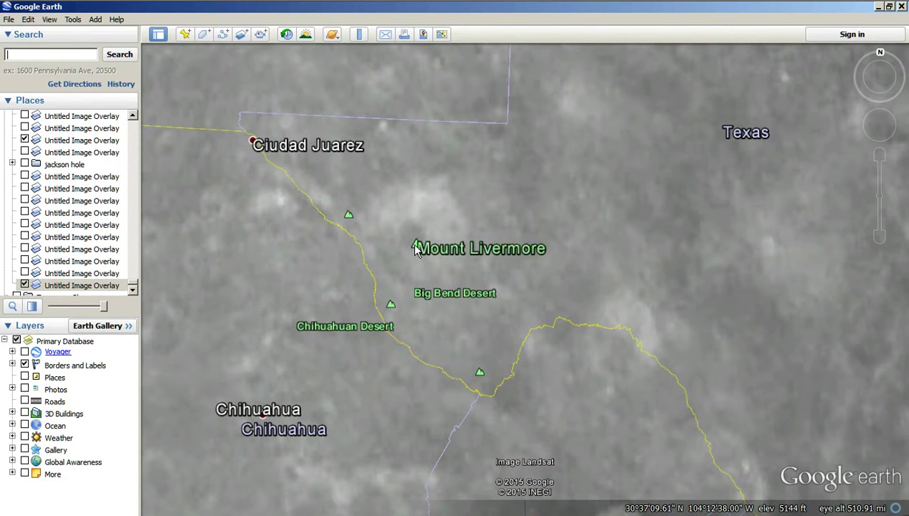
pyautogui.moveTo(104, 307); pyautogui.dragTo(126, 310)
pyautogui.scroll(-5, 325, 294)
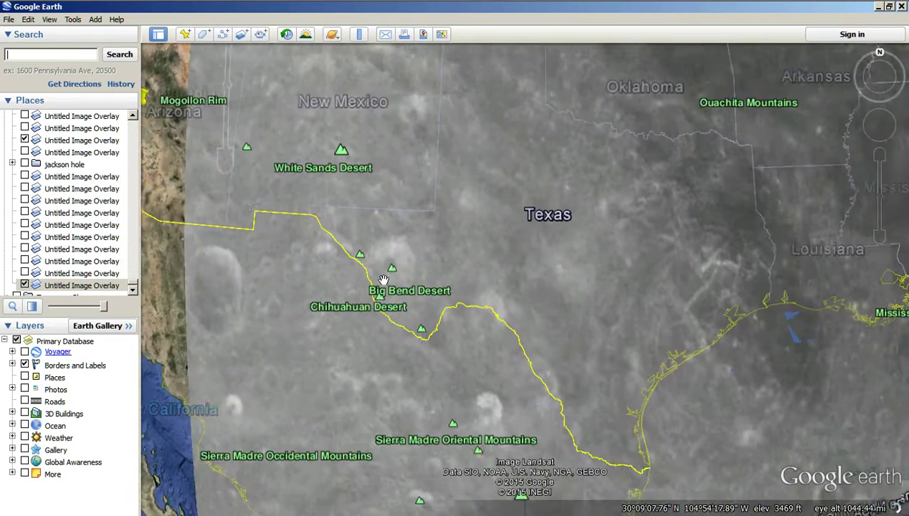
# Compare the lunar features along the Rio Grande border with the map beneath by varying the overlay's transparency.
pyautogui.moveTo(455, 252); pyautogui.dragTo(411, 279)
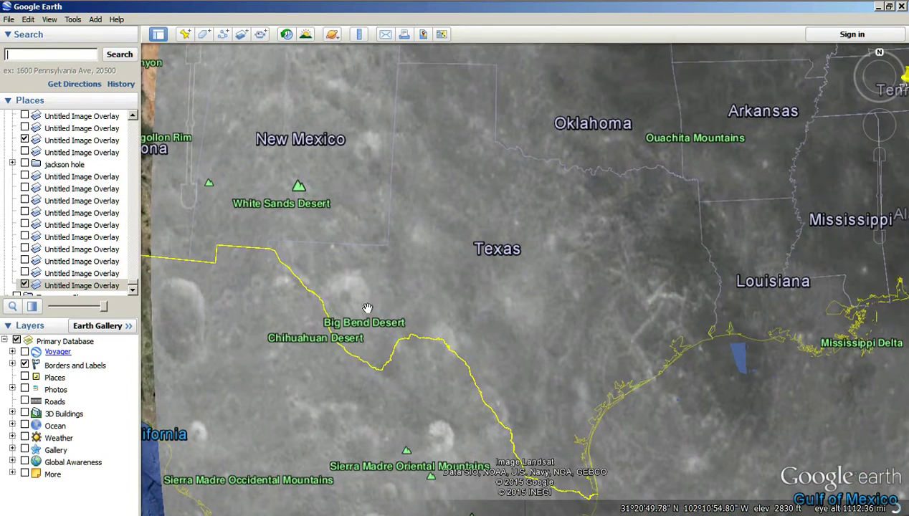
pyautogui.moveTo(105, 309); pyautogui.dragTo(507, 303)
pyautogui.scroll(-5, 504, 282)
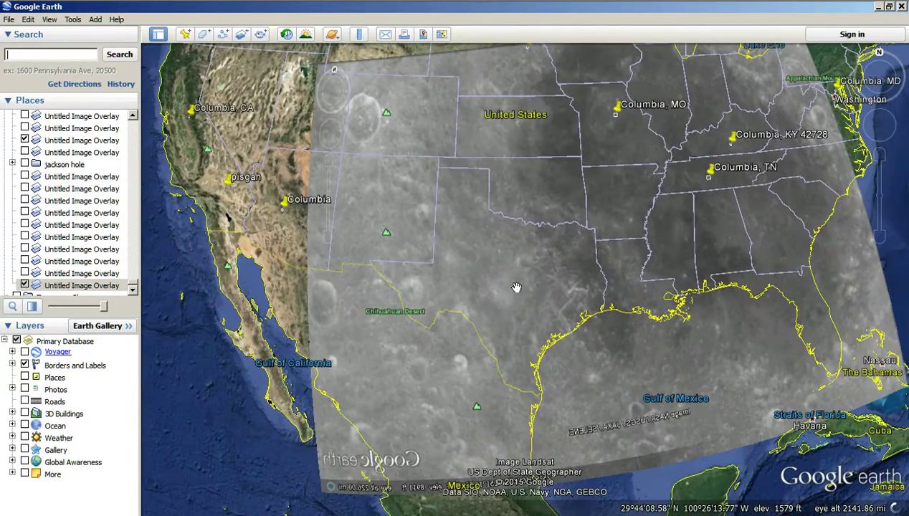
pyautogui.scroll(2, 489, 311)
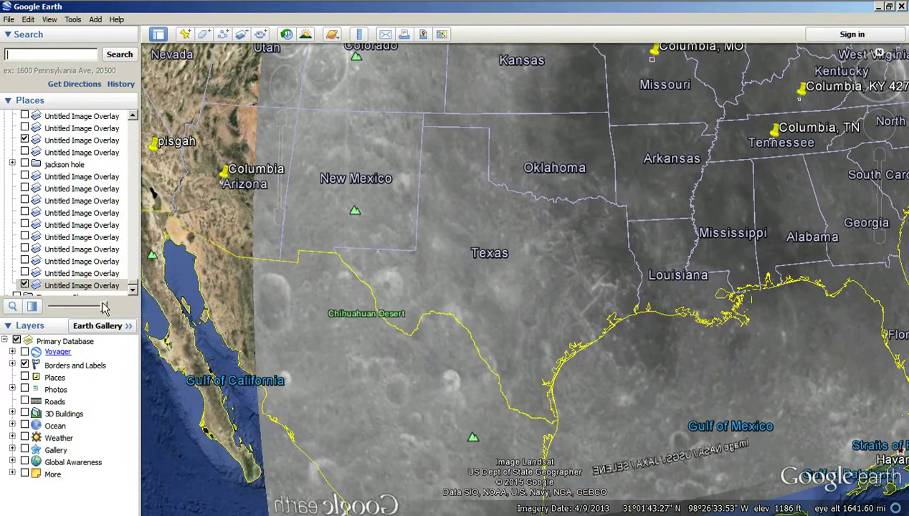
# Fade out the lunar overlay completely to inspect the Texas relief map around Big Bend, and restore it to opaque.
pyautogui.moveTo(106, 308); pyautogui.dragTo(51, 307)
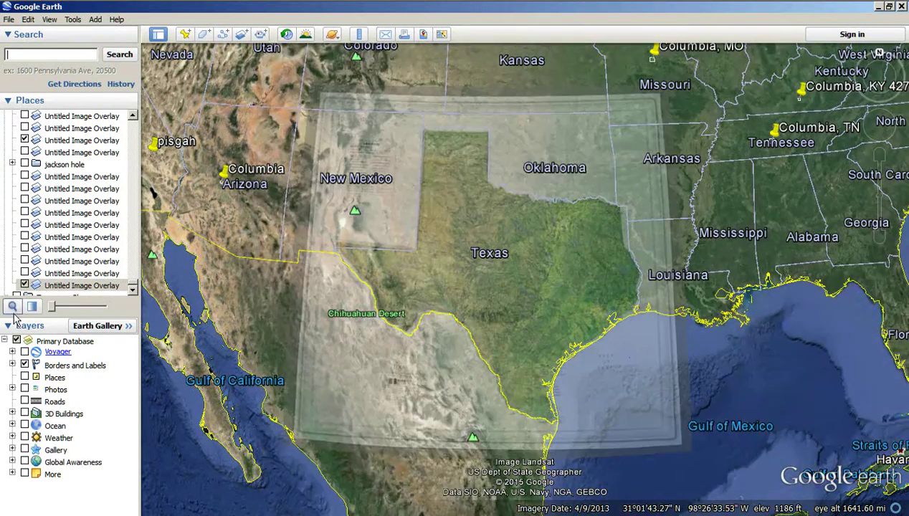
pyautogui.scroll(1, 464, 324)
pyautogui.scroll(3, 464, 324)
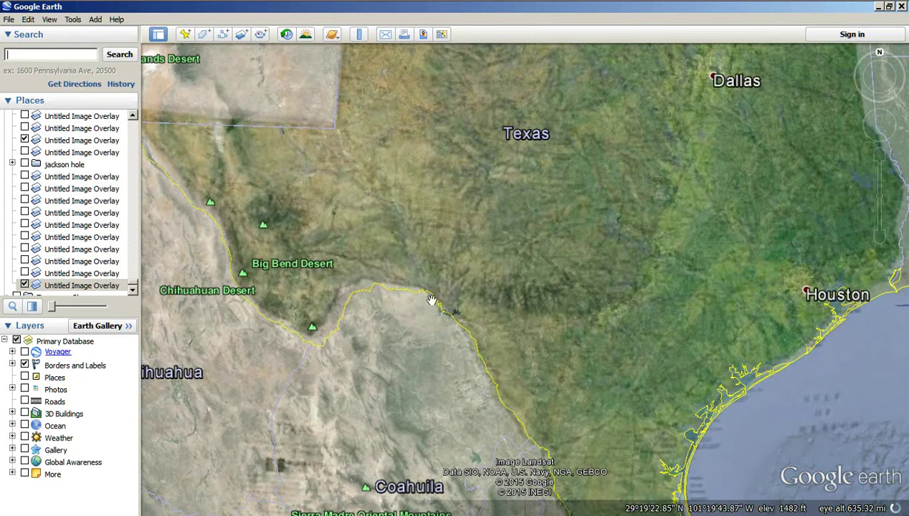
pyautogui.moveTo(50, 308); pyautogui.dragTo(193, 314)
pyautogui.scroll(-3, 338, 282)
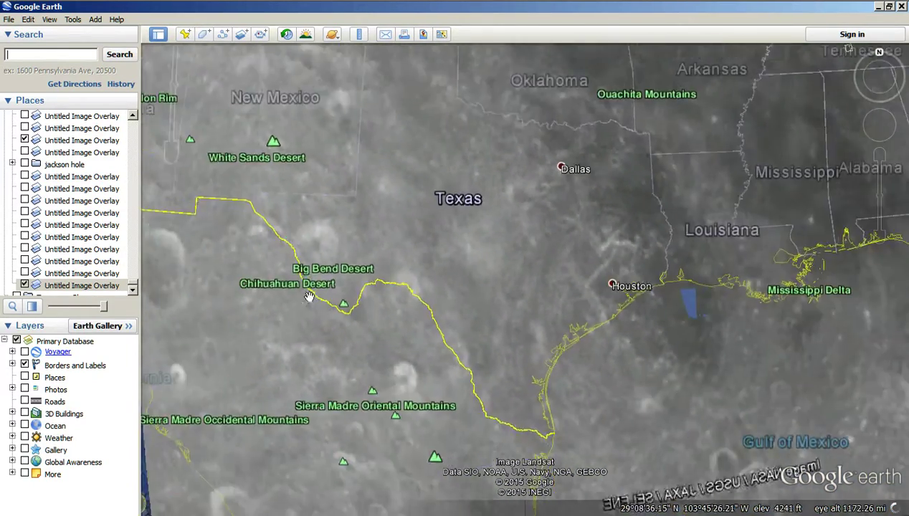
# Compare the bright ridges near Houston and the whole lunar overlay with the terrain by fading it in and out.
pyautogui.moveTo(563, 294); pyautogui.dragTo(509, 331)
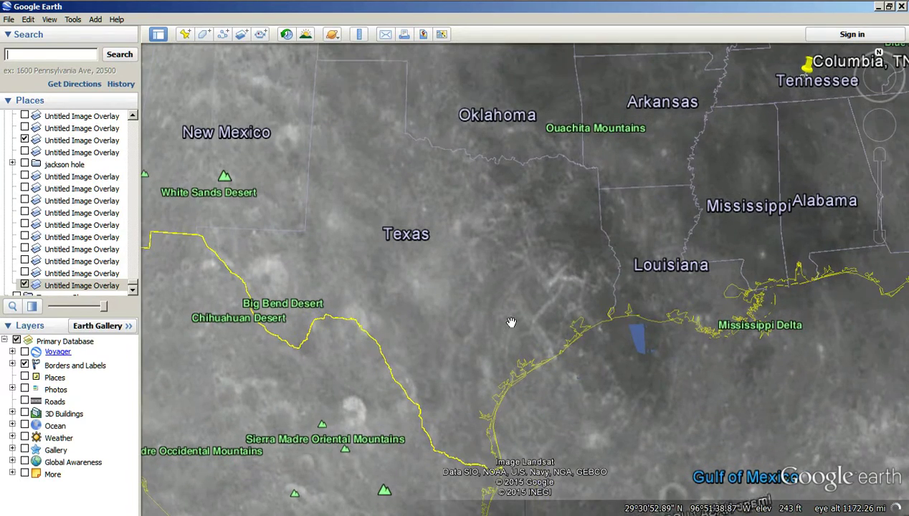
pyautogui.moveTo(105, 307); pyautogui.dragTo(190, 314)
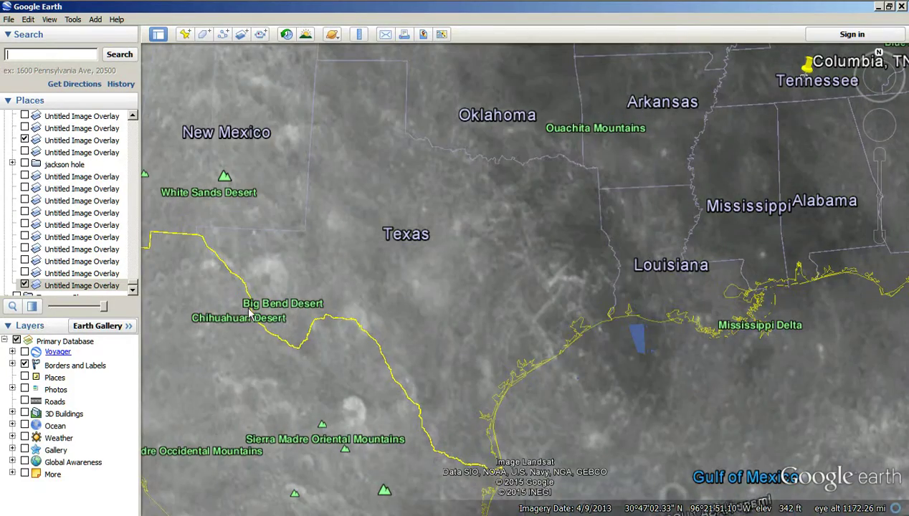
pyautogui.scroll(-5, 556, 259)
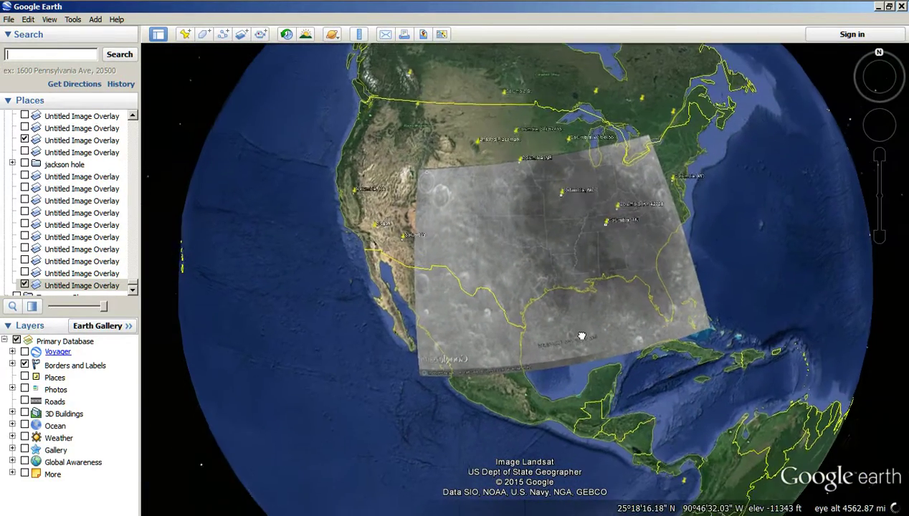
pyautogui.moveTo(103, 309)
pyautogui.mouseDown()
pyautogui.moveTo(32, 308)
pyautogui.moveTo(119, 320)
pyautogui.mouseUp()
# Examine the lunar features from Colorado through Kansas to Missouri, fading the overlay to see the terrain beneath.
pyautogui.scroll(5, 516, 180)
pyautogui.moveTo(365, 315); pyautogui.dragTo(446, 324)
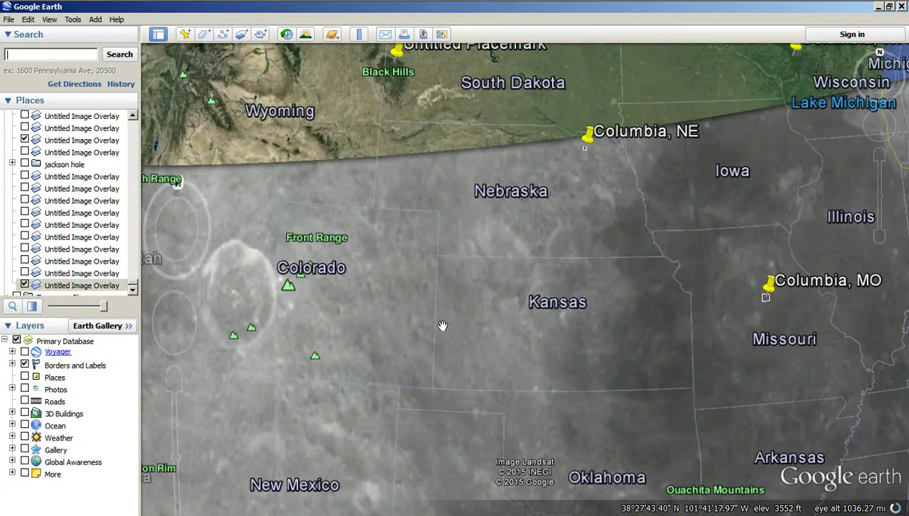
pyautogui.moveTo(548, 362); pyautogui.dragTo(398, 359)
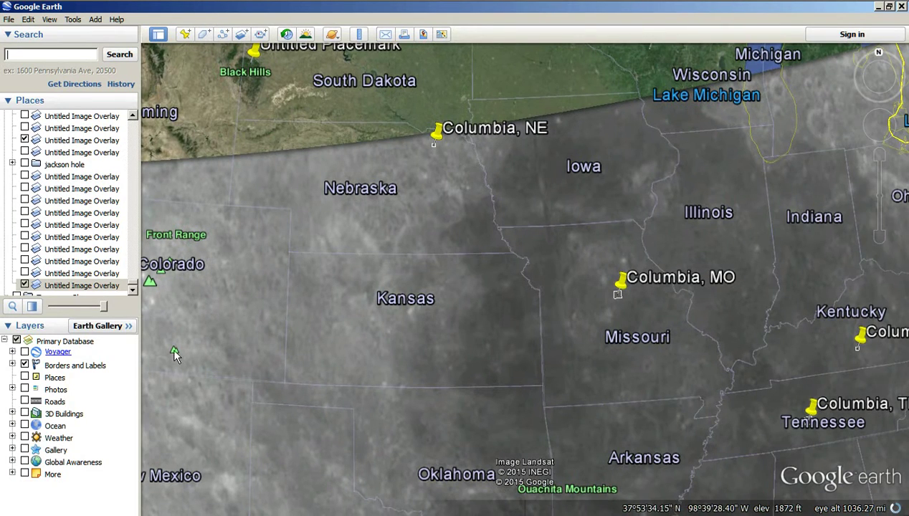
pyautogui.moveTo(103, 309); pyautogui.dragTo(112, 347)
# Compare the lunar overlay's northeastern part with Lake Michigan and Lake Erie, fading it to see the lakes beneath.
pyautogui.moveTo(680, 250); pyautogui.dragTo(327, 424)
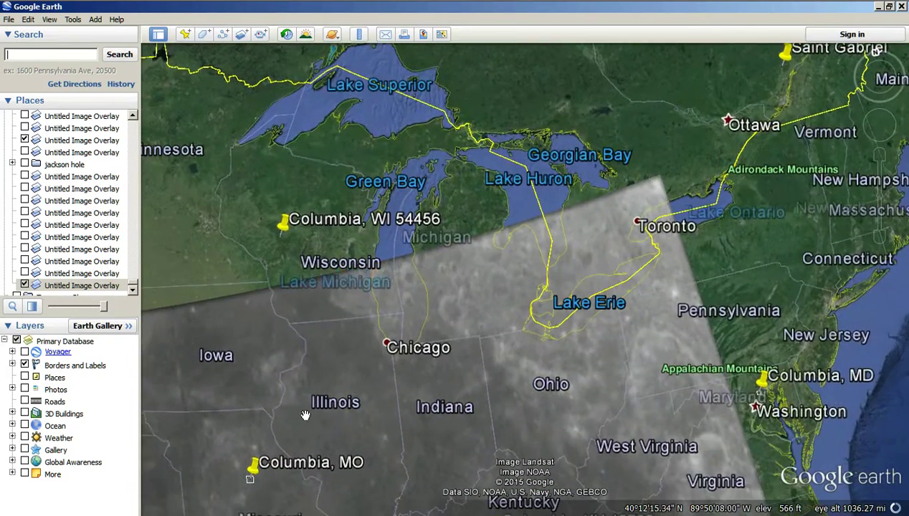
pyautogui.moveTo(104, 309); pyautogui.dragTo(150, 332)
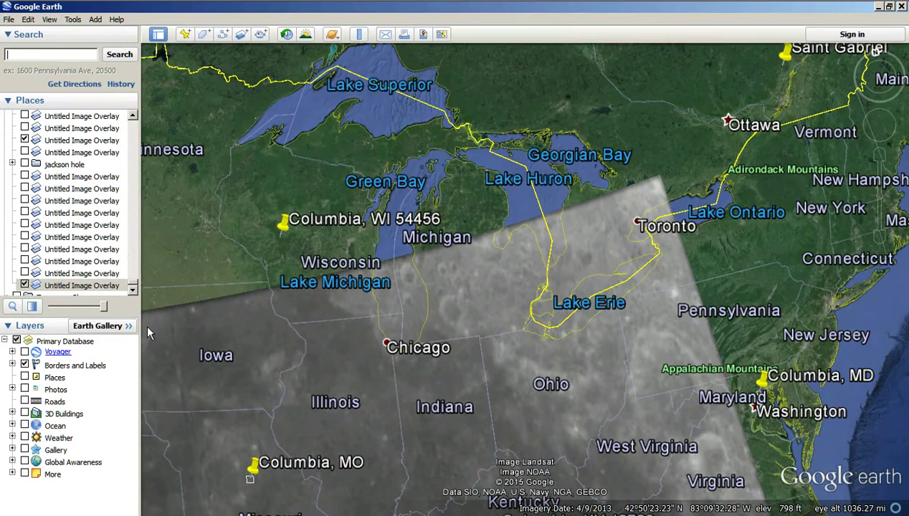
pyautogui.scroll(3, 344, 260)
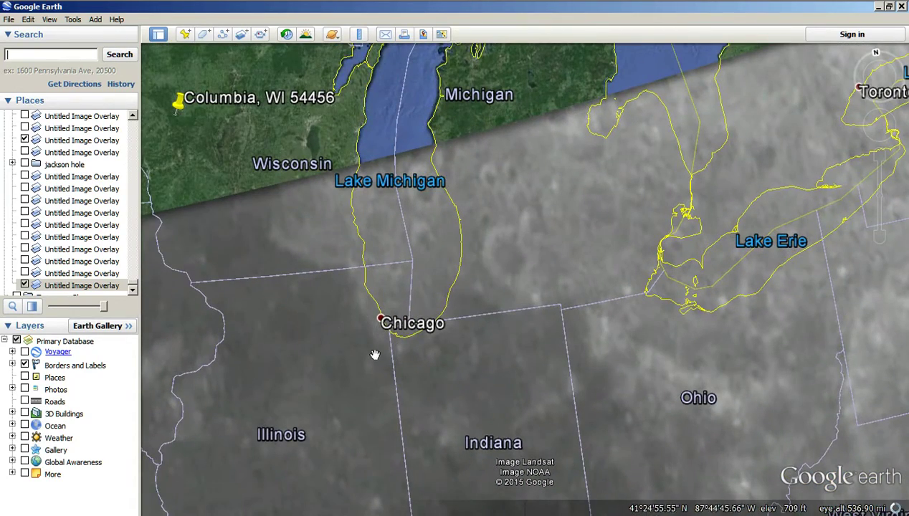
pyautogui.scroll(-2, 376, 356)
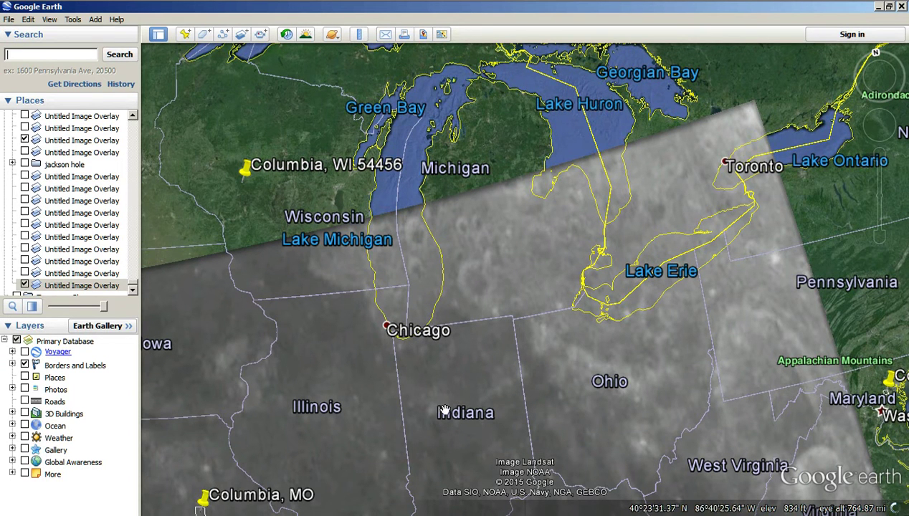
# Compare the lunar overlay with the Great Lakes and eastern United States by fading it out and back in.
pyautogui.scroll(-2, 441, 412)
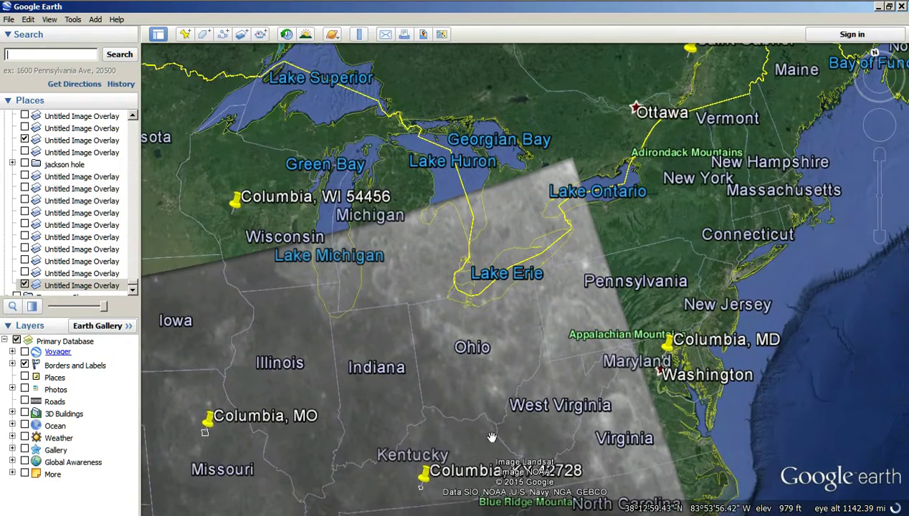
pyautogui.moveTo(542, 379); pyautogui.dragTo(476, 331)
pyautogui.moveTo(106, 308); pyautogui.dragTo(315, 367)
pyautogui.scroll(-5, 308, 380)
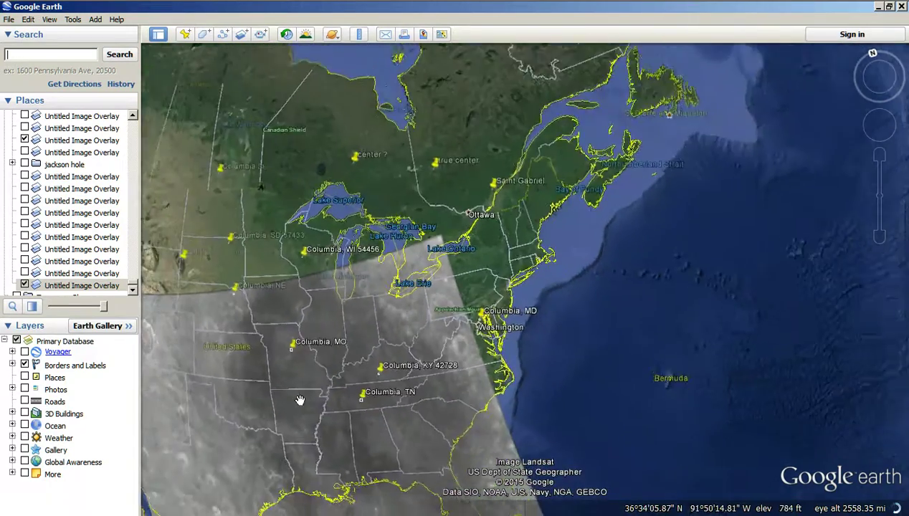
pyautogui.moveTo(350, 400); pyautogui.dragTo(466, 318)
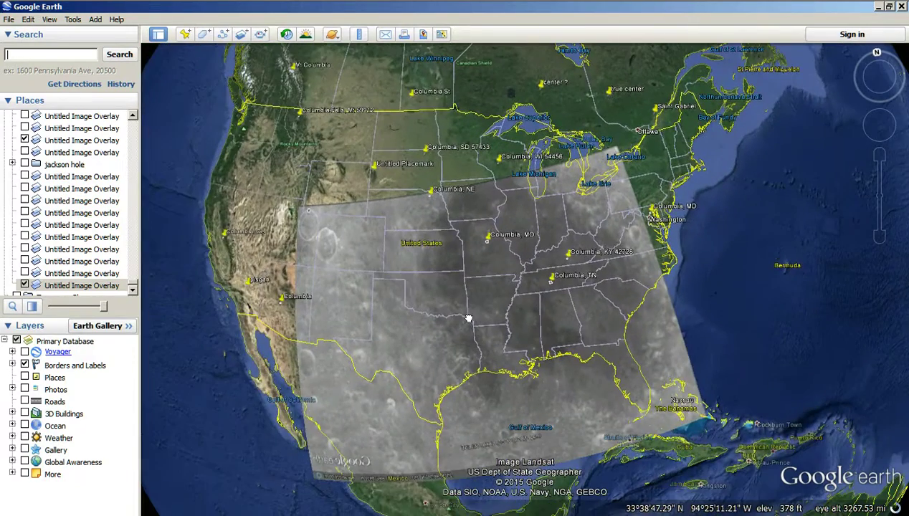
# Show the Weather layer over the lunar overlay and hide its Conditions and Forecasts and Ocean Observations.
pyautogui.click(24, 437)
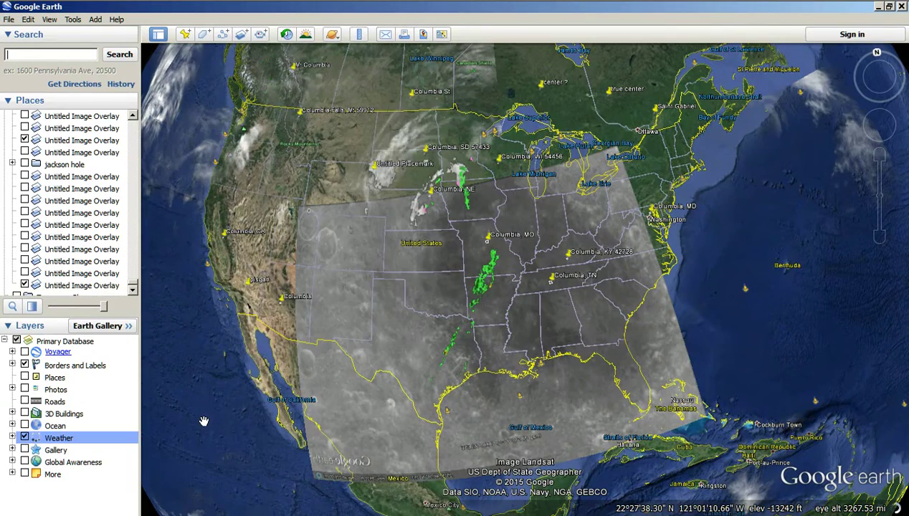
pyautogui.scroll(3, 421, 390)
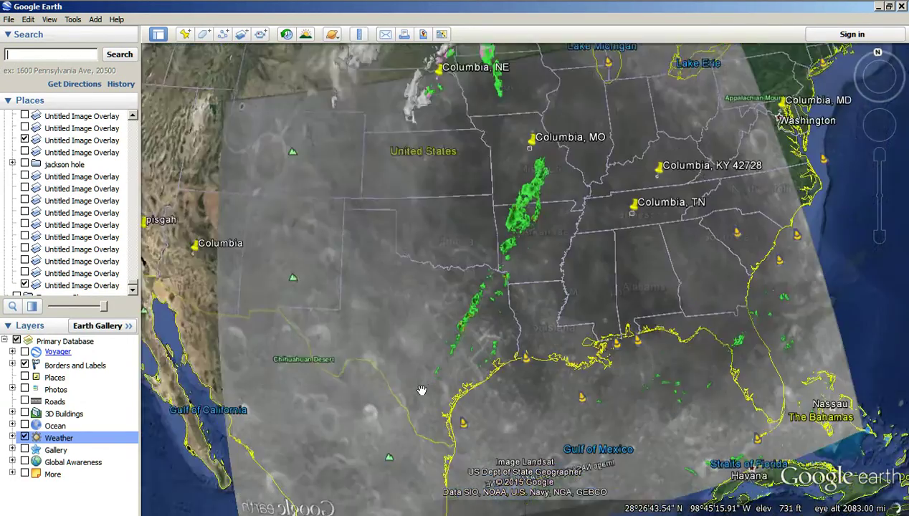
pyautogui.scroll(2, 430, 389)
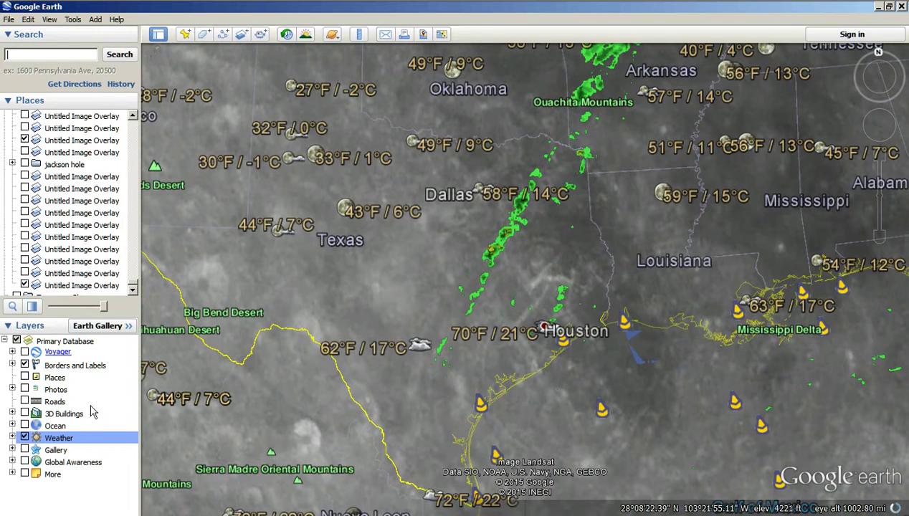
pyautogui.click(13, 437)
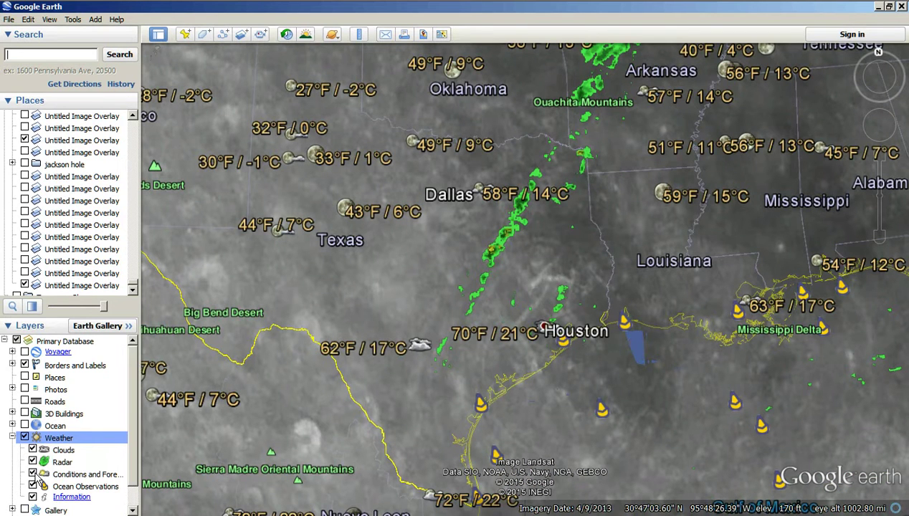
pyautogui.click(33, 473)
pyautogui.click(33, 486)
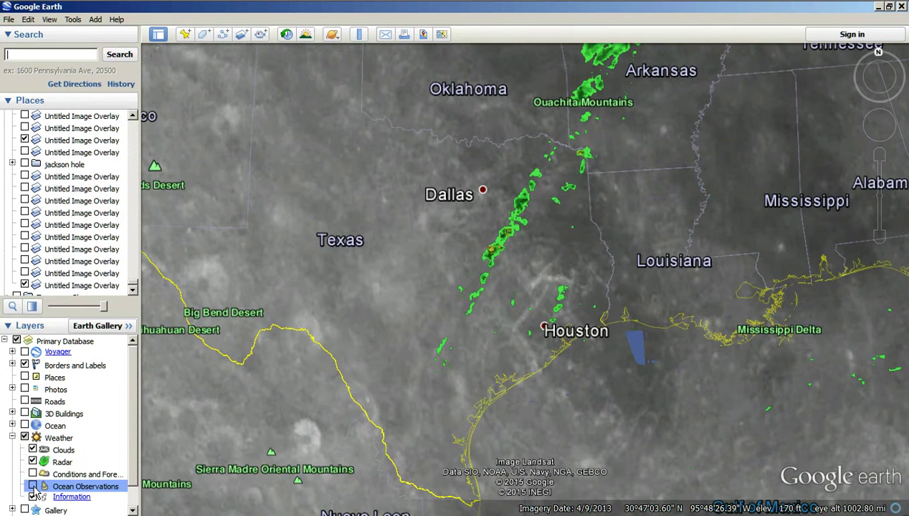
# Compare the cloud and radar bands from Texas to Nebraska with the lunar overlay, and turn the Weather layer off.
pyautogui.scroll(-3, 382, 324)
pyautogui.moveTo(392, 320); pyautogui.dragTo(267, 436)
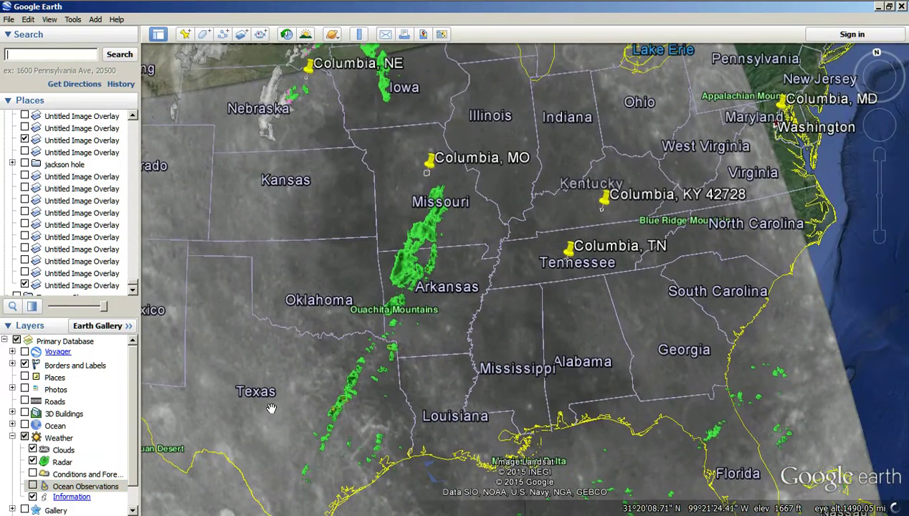
pyautogui.scroll(-2, 270, 393)
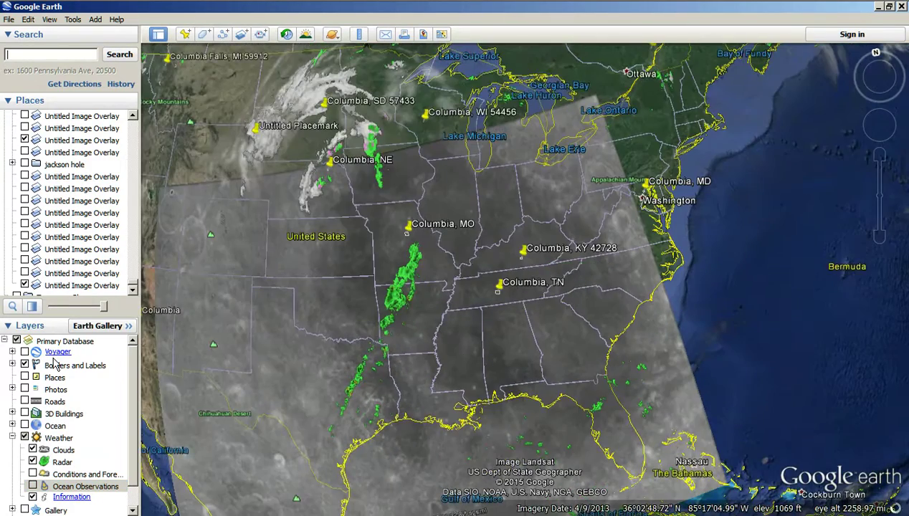
pyautogui.click(25, 438)
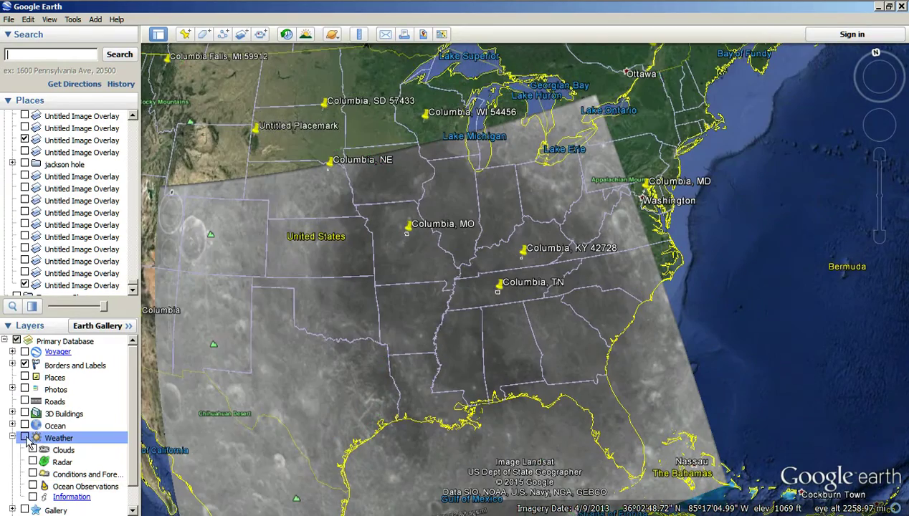
# Examine the lunar features over the southeastern states, and fade the whole overlay to compare it with the terrain.
pyautogui.scroll(3, 552, 351)
pyautogui.moveTo(479, 343); pyautogui.dragTo(539, 337)
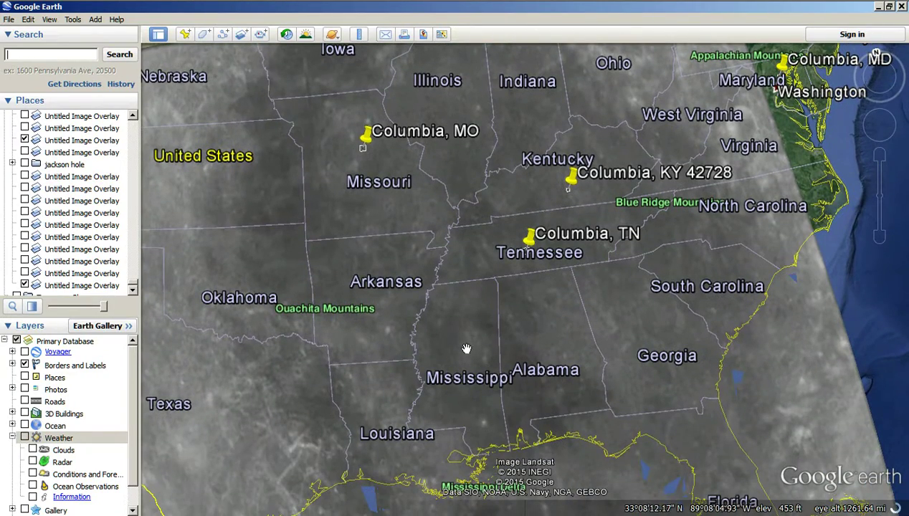
pyautogui.scroll(-3, 459, 336)
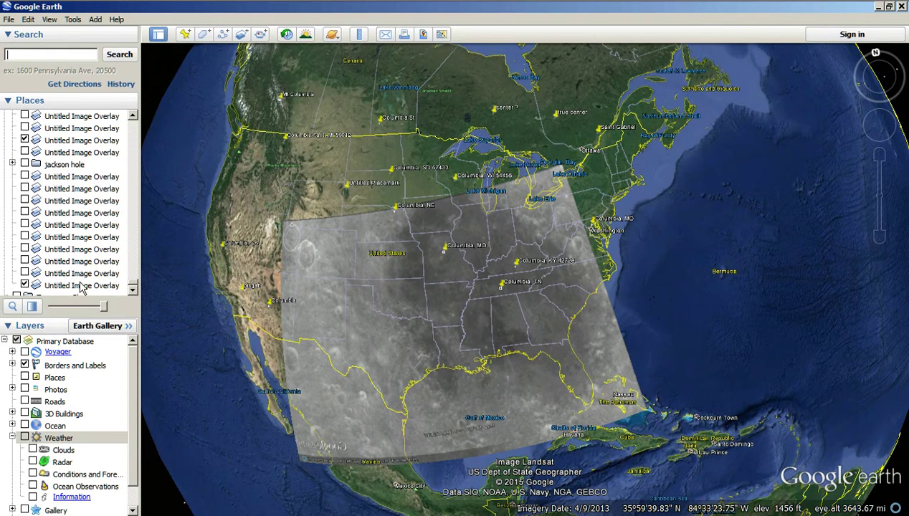
pyautogui.click(81, 285)
pyautogui.moveTo(104, 306)
pyautogui.mouseDown()
pyautogui.moveTo(57, 307)
pyautogui.moveTo(143, 315)
pyautogui.moveTo(5, 314)
pyautogui.moveTo(150, 314)
pyautogui.moveTo(34, 315)
pyautogui.moveTo(124, 316)
pyautogui.moveTo(94, 312)
pyautogui.moveTo(106, 319)
pyautogui.mouseUp()
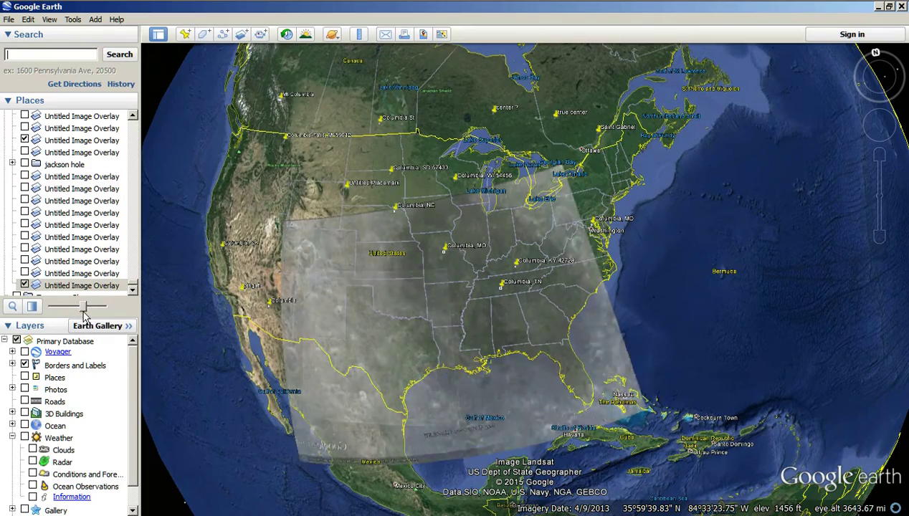
# Compare the opaque lunar overlay with Florida and the Gulf of Mexico coast, fading it out and back in.
pyautogui.scroll(-3, 562, 394)
pyautogui.scroll(-2, 525, 393)
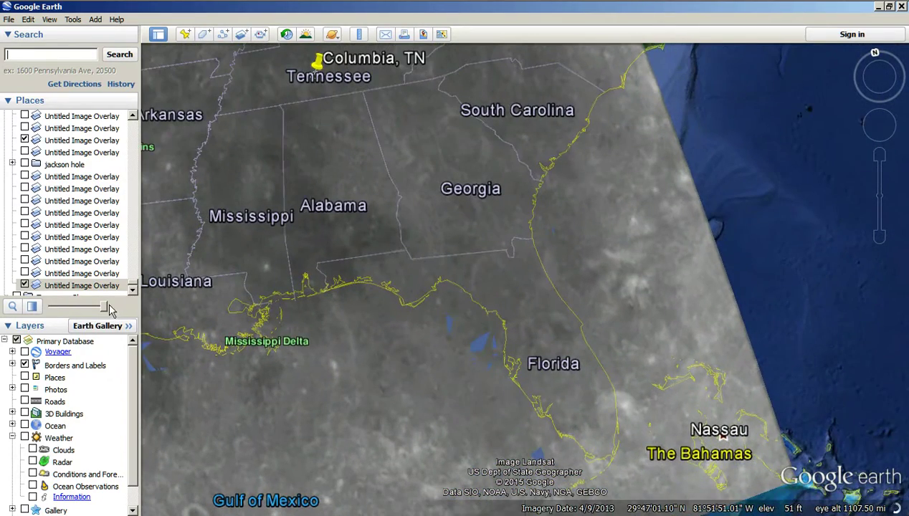
pyautogui.moveTo(106, 309); pyautogui.dragTo(152, 318)
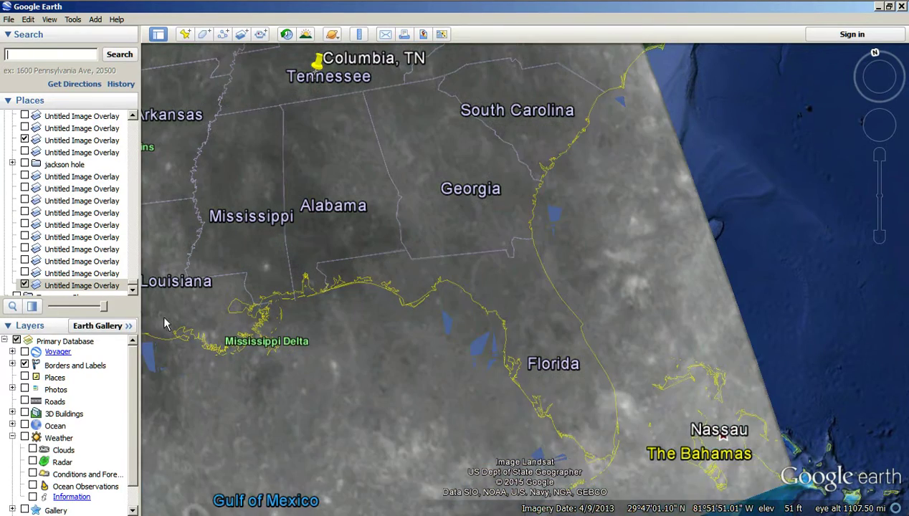
pyautogui.moveTo(298, 437); pyautogui.dragTo(462, 294)
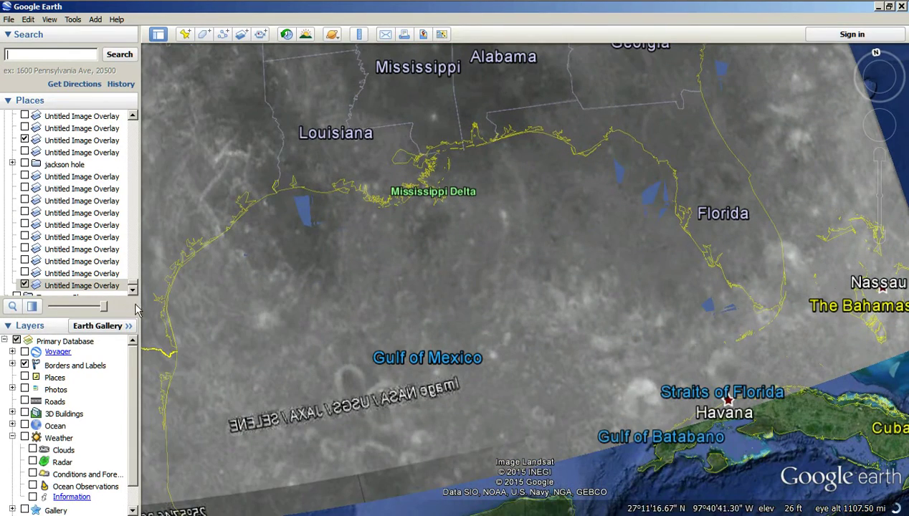
pyautogui.moveTo(105, 308); pyautogui.dragTo(11, 307)
pyautogui.moveTo(124, 304)
pyautogui.mouseDown()
pyautogui.moveTo(32, 304)
pyautogui.moveTo(141, 304)
pyautogui.mouseUp()
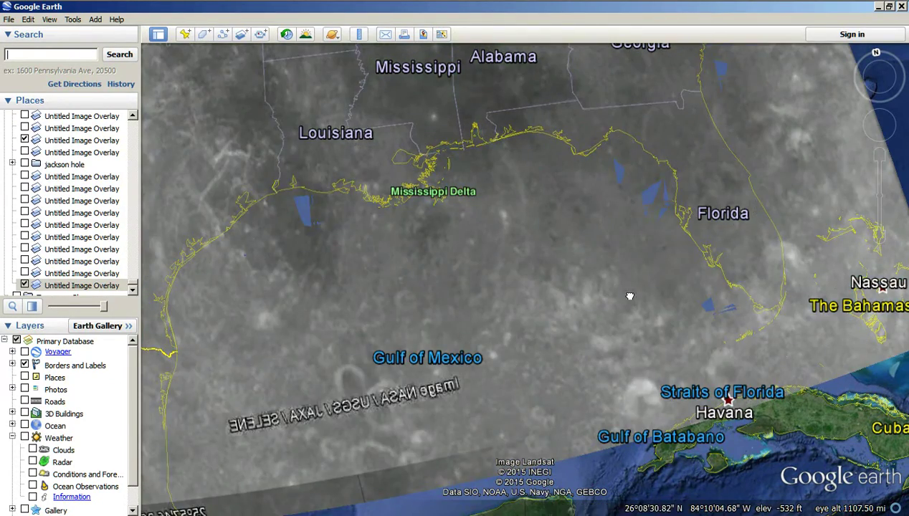
# Make the lunar overlay partly transparent to compare it with Florida, the Bahamas and the wider Gulf coastline.
pyautogui.moveTo(639, 293); pyautogui.dragTo(488, 288)
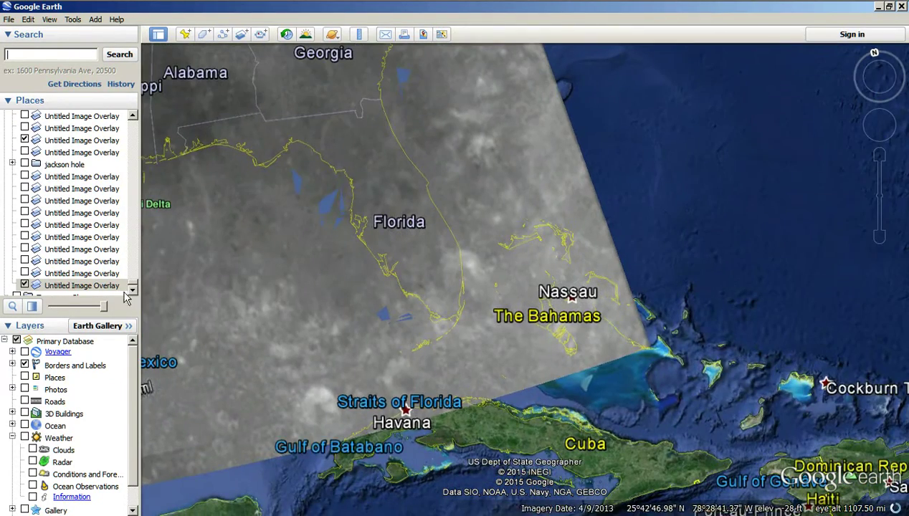
pyautogui.moveTo(106, 310)
pyautogui.mouseDown()
pyautogui.moveTo(36, 306)
pyautogui.moveTo(94, 307)
pyautogui.mouseUp()
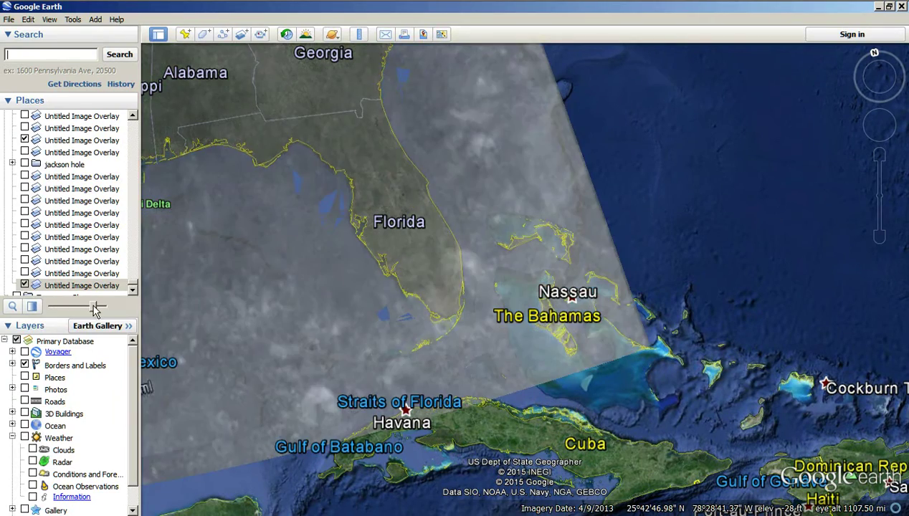
pyautogui.scroll(-2, 323, 247)
pyautogui.scroll(-3, 322, 246)
pyautogui.moveTo(323, 248); pyautogui.dragTo(330, 300)
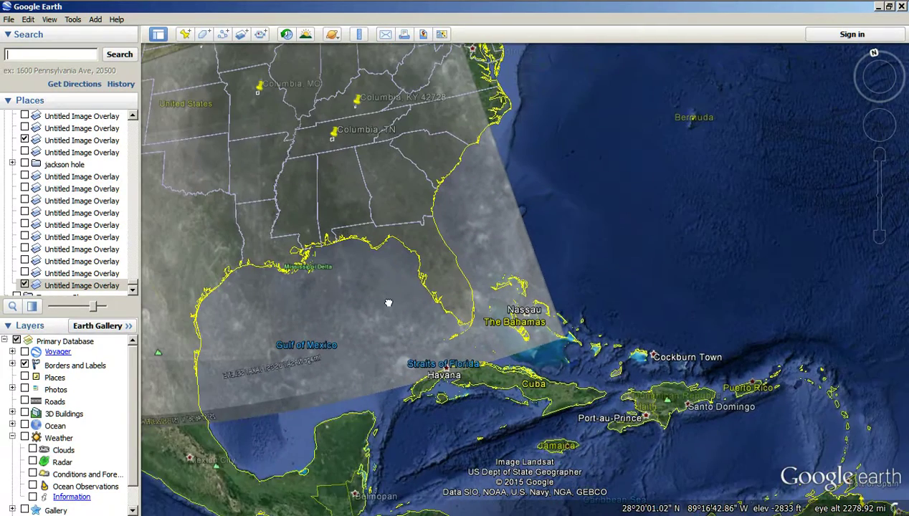
# Open the lunar overlay's properties, make it partly transparent, and nudge its eastern and southern edges inward around the Gulf and Atlantic coast.
pyautogui.rightClick(70, 286)
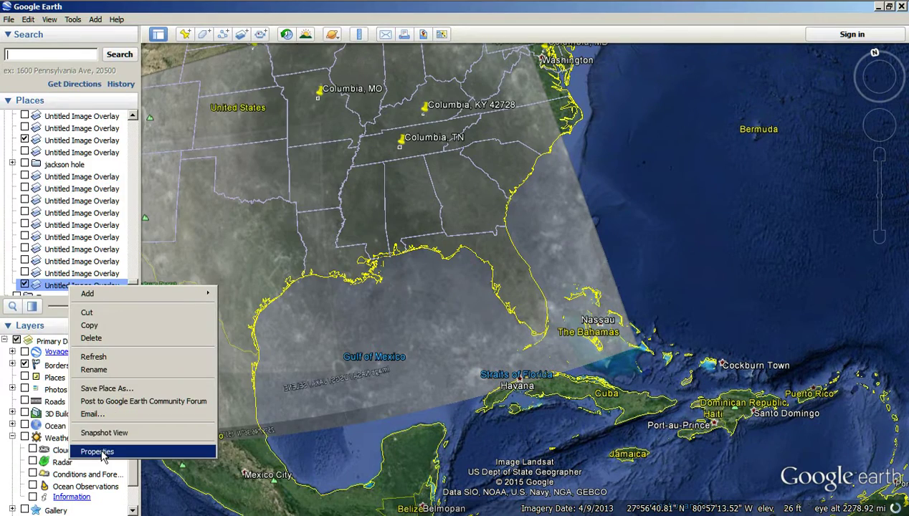
pyautogui.click(98, 452)
pyautogui.moveTo(566, 155); pyautogui.dragTo(556, 157)
pyautogui.moveTo(476, 266); pyautogui.dragTo(508, 252)
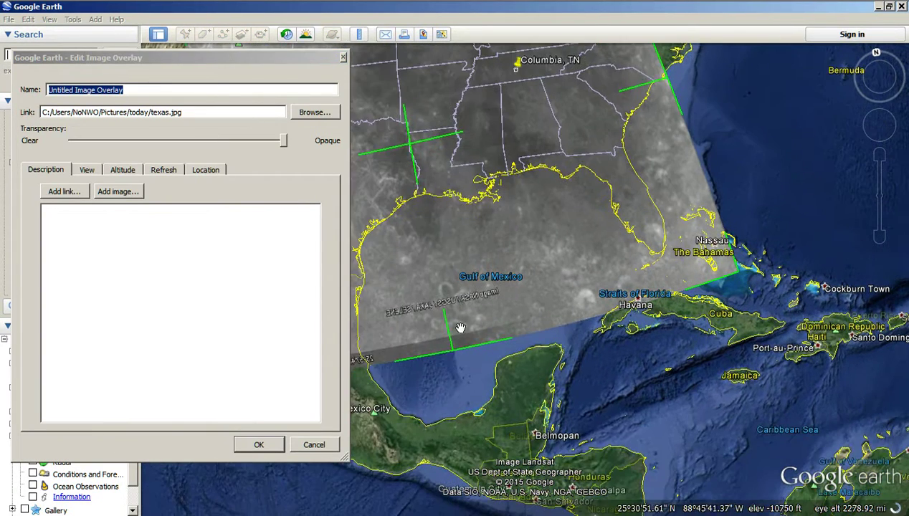
pyautogui.moveTo(283, 141); pyautogui.dragTo(218, 144)
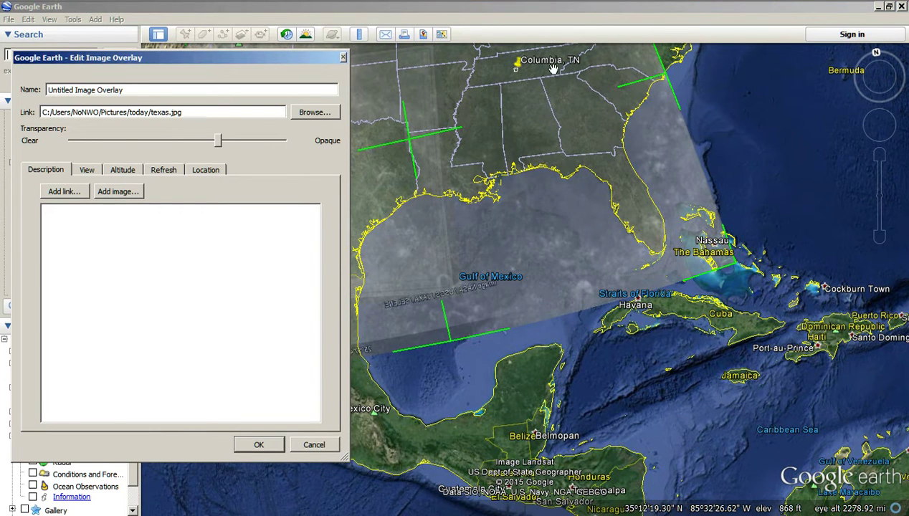
pyautogui.moveTo(666, 78); pyautogui.dragTo(666, 82)
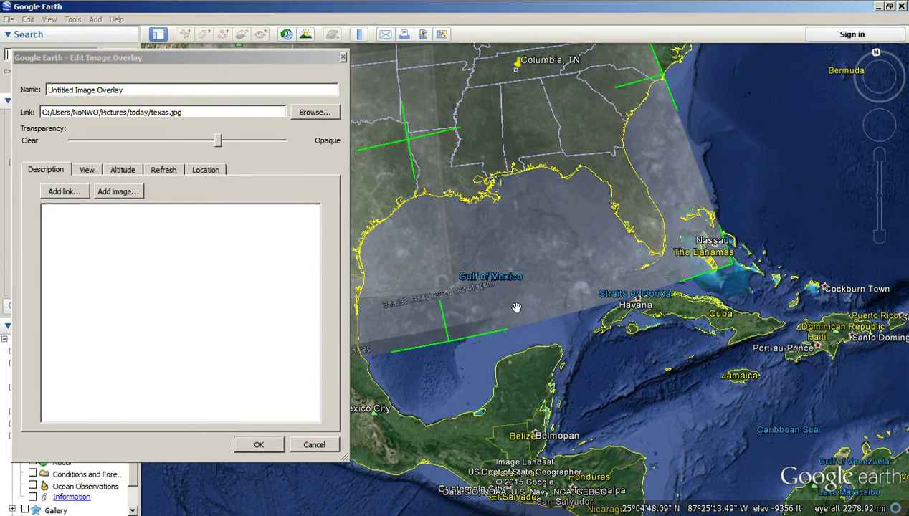
pyautogui.moveTo(457, 345); pyautogui.dragTo(452, 337)
# Fade the lunar overlay to fully clear to inspect the Texas relief map, and return it to partly transparent.
pyautogui.moveTo(405, 242); pyautogui.dragTo(632, 270)
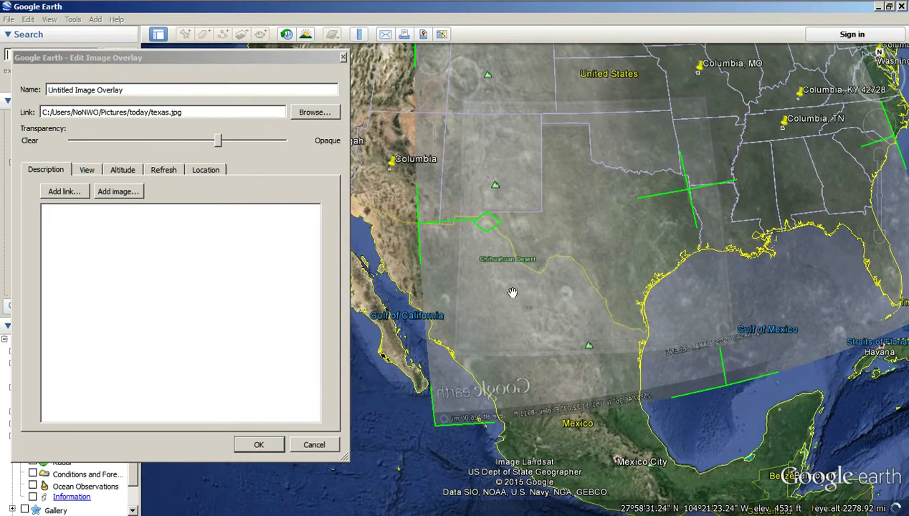
pyautogui.moveTo(219, 147); pyautogui.dragTo(71, 147)
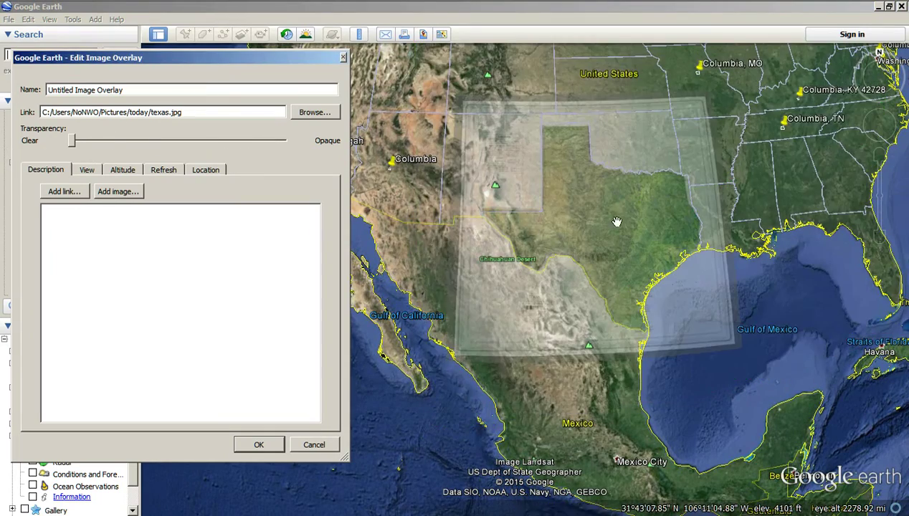
pyautogui.scroll(2, 528, 227)
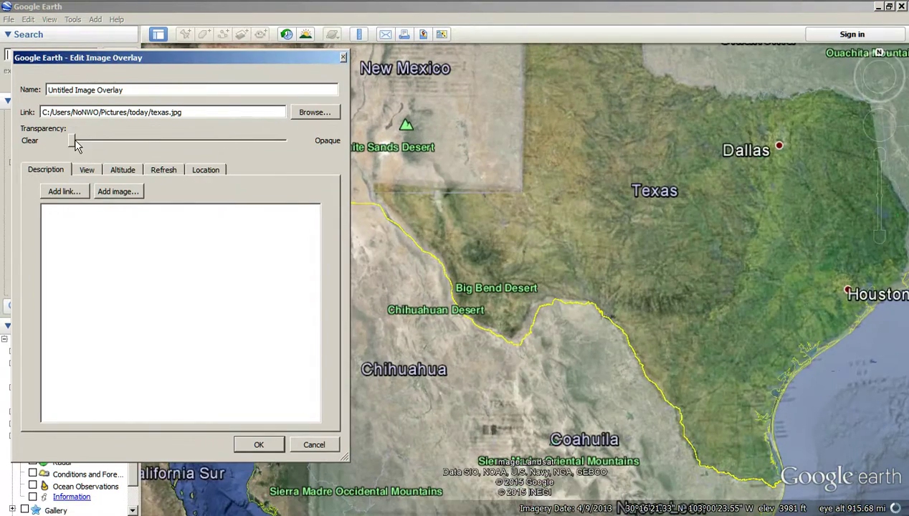
pyautogui.moveTo(71, 144); pyautogui.dragTo(214, 148)
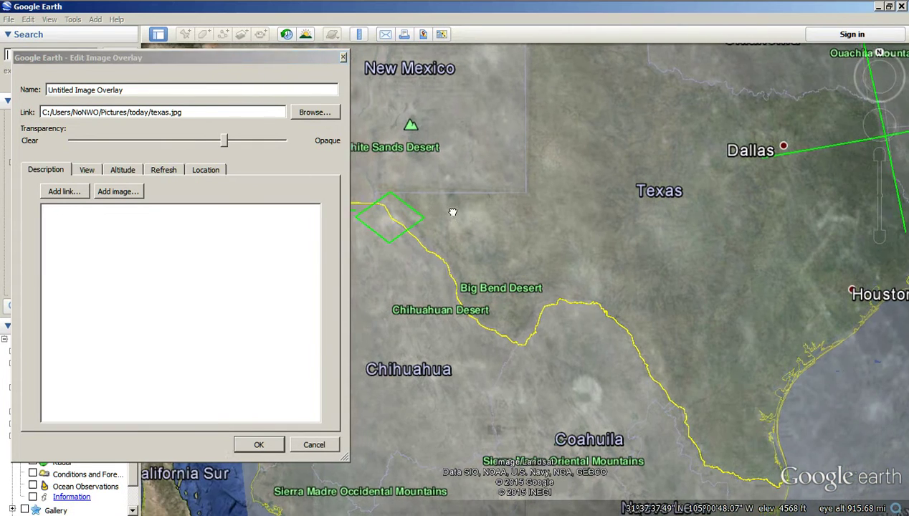
# Adjust the lunar overlay's rotation slightly near western Texas, checking the fit at different transparencies, and make it opaque.
pyautogui.moveTo(410, 207); pyautogui.dragTo(573, 209)
pyautogui.moveTo(362, 227); pyautogui.dragTo(381, 228)
pyautogui.moveTo(224, 144); pyautogui.dragTo(196, 167)
pyautogui.moveTo(538, 213); pyautogui.dragTo(537, 238)
pyautogui.moveTo(197, 140); pyautogui.dragTo(294, 158)
# Fade the lunar overlay over Florida to check its fit, and nudge its southern and eastern edges slightly.
pyautogui.moveTo(777, 276); pyautogui.dragTo(237, 272)
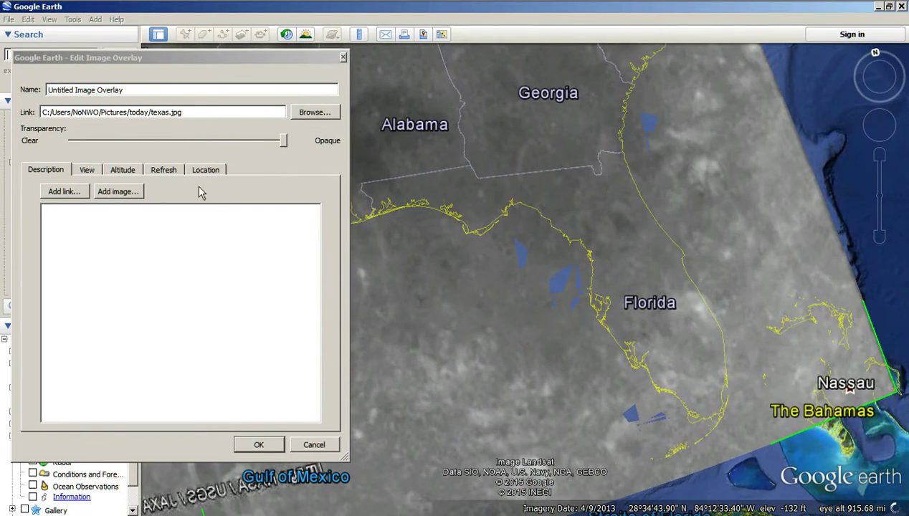
pyautogui.moveTo(283, 140); pyautogui.dragTo(182, 150)
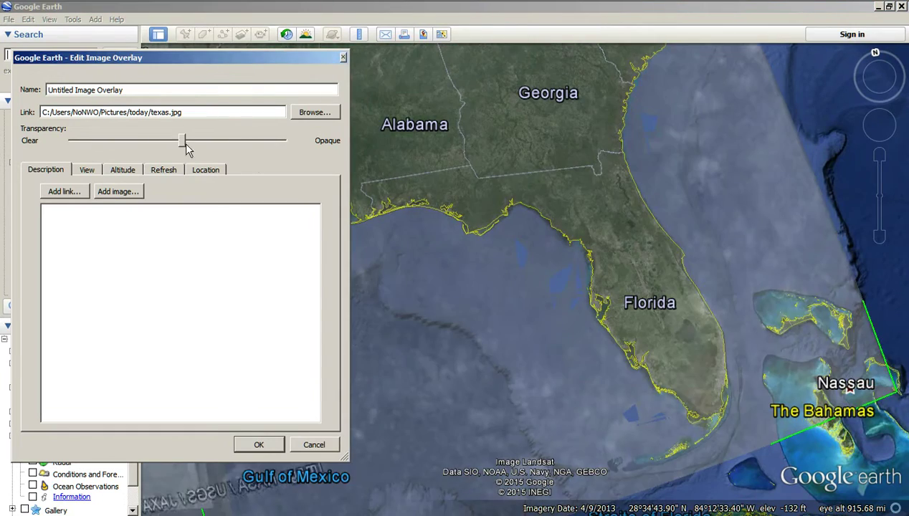
pyautogui.scroll(-3, 649, 181)
pyautogui.moveTo(401, 414); pyautogui.dragTo(403, 419)
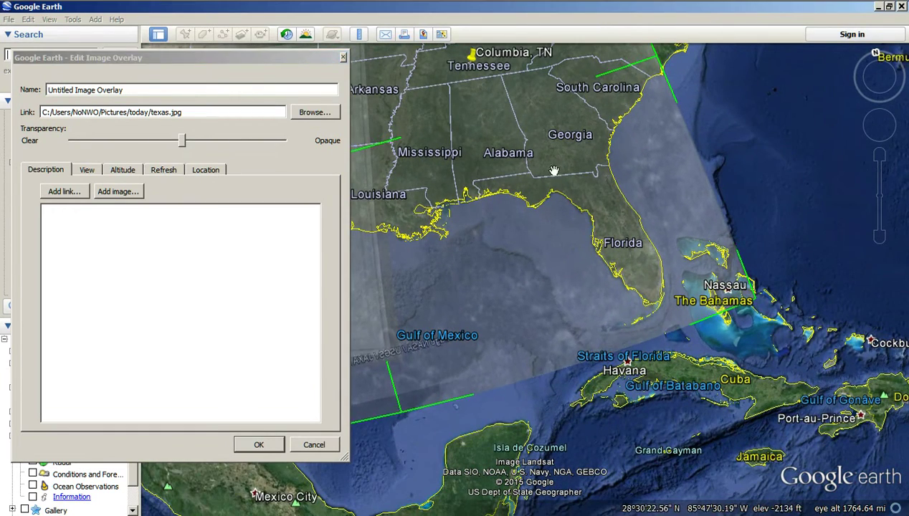
pyautogui.moveTo(653, 61); pyautogui.dragTo(651, 69)
# Set the lunar overlay to fully opaque over Texas and accept the overlay changes.
pyautogui.moveTo(431, 124); pyautogui.dragTo(771, 212)
pyautogui.moveTo(182, 140); pyautogui.dragTo(284, 140)
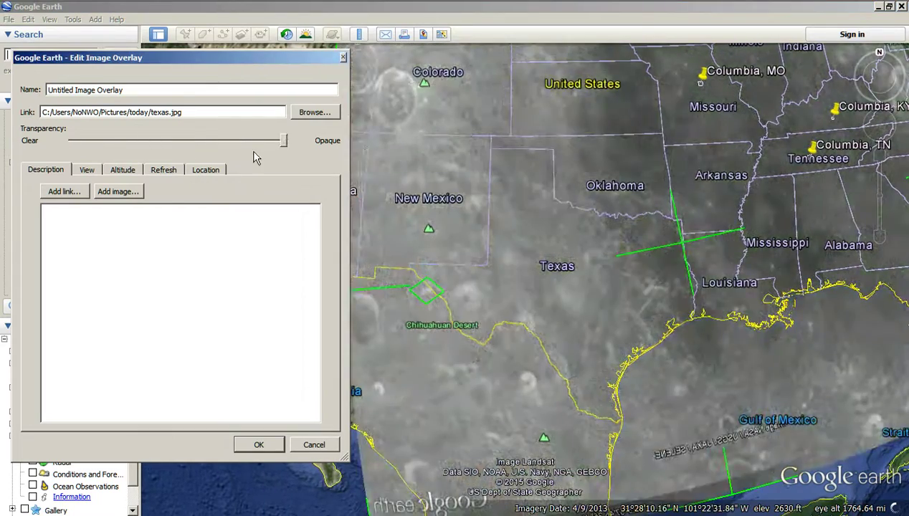
pyautogui.click(259, 445)
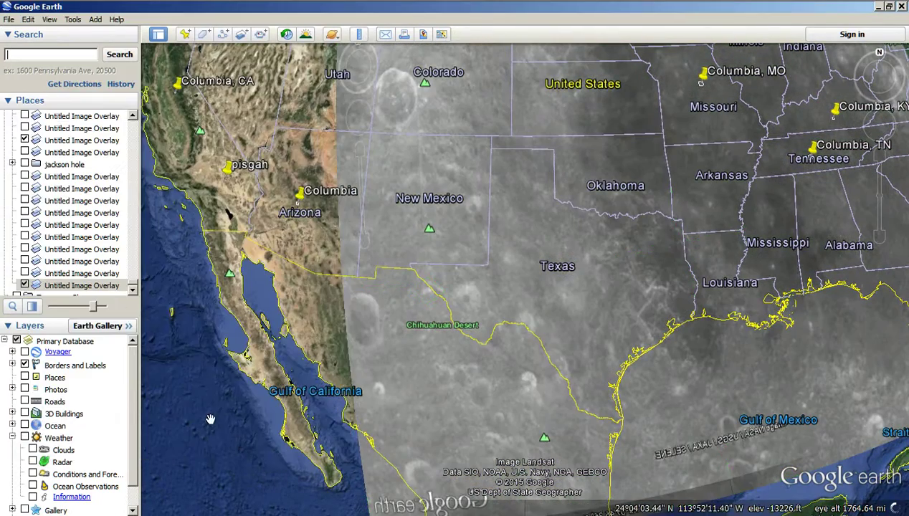
# Save the places with the aligned lunar overlay included.
pyautogui.click(10, 19)
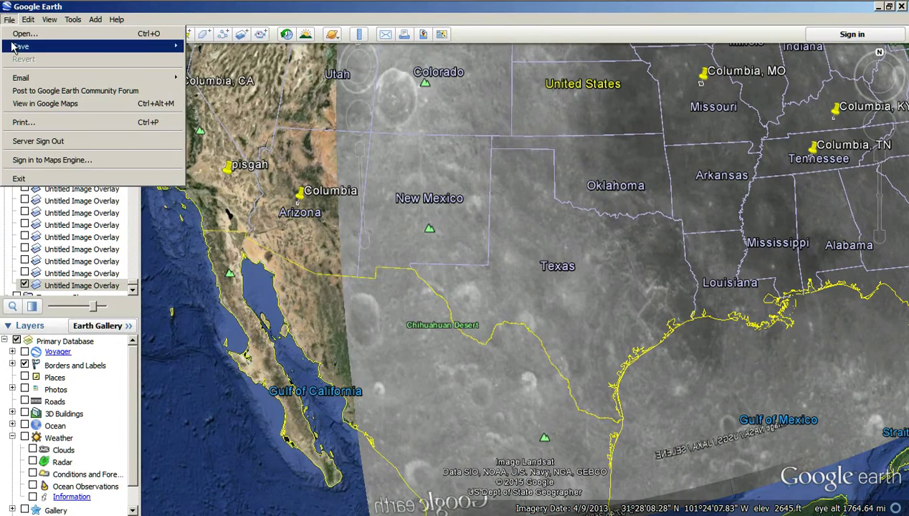
pyautogui.moveTo(104, 47)
pyautogui.click(220, 74)
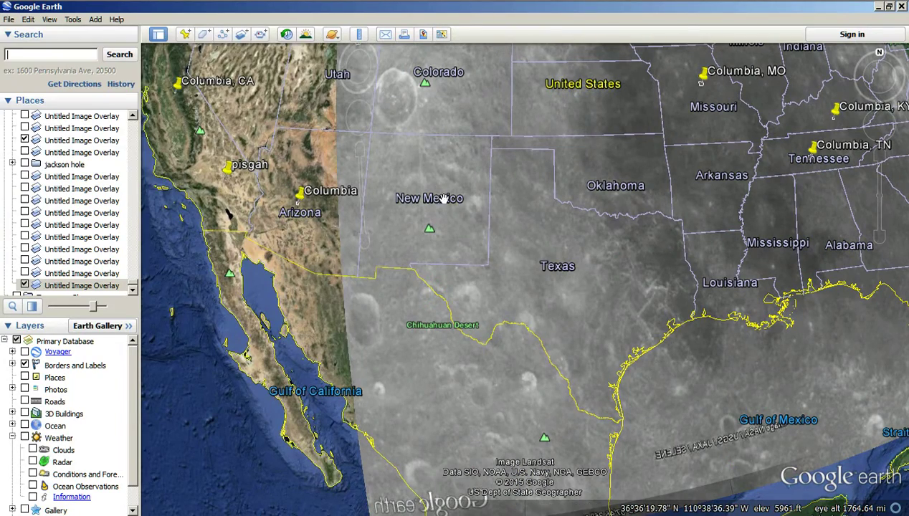
# Set the lunar overlay to fully opaque and focus on the area around Dallas and Houston.
pyautogui.scroll(-3, 599, 296)
pyautogui.moveTo(611, 331); pyautogui.dragTo(552, 361)
pyautogui.moveTo(93, 306); pyautogui.dragTo(157, 328)
pyautogui.scroll(5, 548, 334)
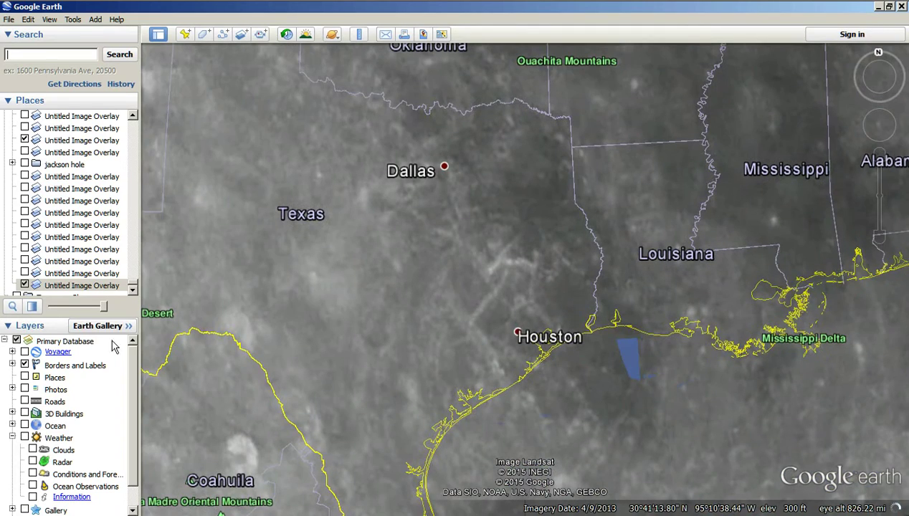
pyautogui.moveTo(104, 309)
pyautogui.mouseDown()
pyautogui.moveTo(15, 316)
pyautogui.moveTo(171, 317)
pyautogui.moveTo(21, 318)
pyautogui.moveTo(136, 318)
pyautogui.moveTo(29, 315)
pyautogui.moveTo(105, 314)
pyautogui.mouseUp()
# Turn on the untitled image overlay just above the checked one and fade it fully out and in over Texas.
pyautogui.click(24, 128)
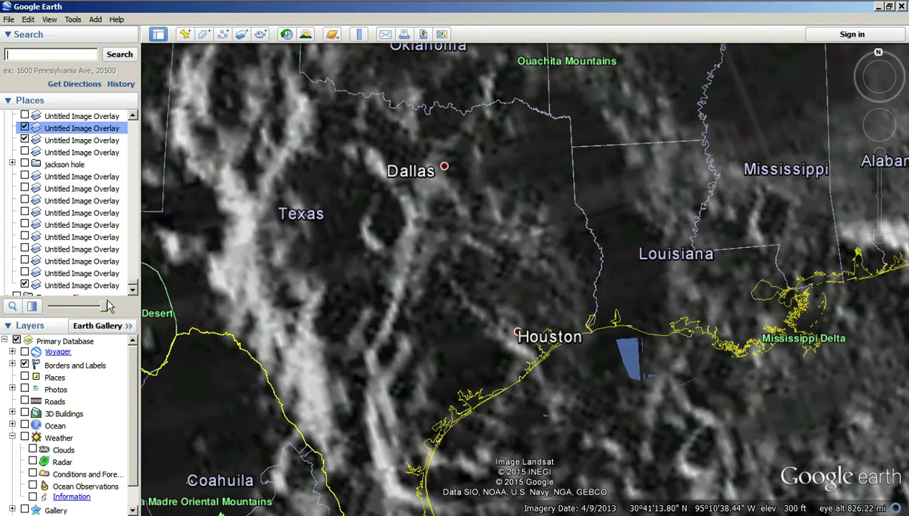
pyautogui.moveTo(102, 308)
pyautogui.mouseDown()
pyautogui.moveTo(30, 307)
pyautogui.moveTo(122, 324)
pyautogui.moveTo(34, 316)
pyautogui.moveTo(46, 324)
pyautogui.moveTo(6, 326)
pyautogui.moveTo(132, 321)
pyautogui.moveTo(4, 321)
pyautogui.moveTo(130, 323)
pyautogui.moveTo(25, 324)
pyautogui.moveTo(112, 322)
pyautogui.moveTo(51, 322)
pyautogui.mouseUp()
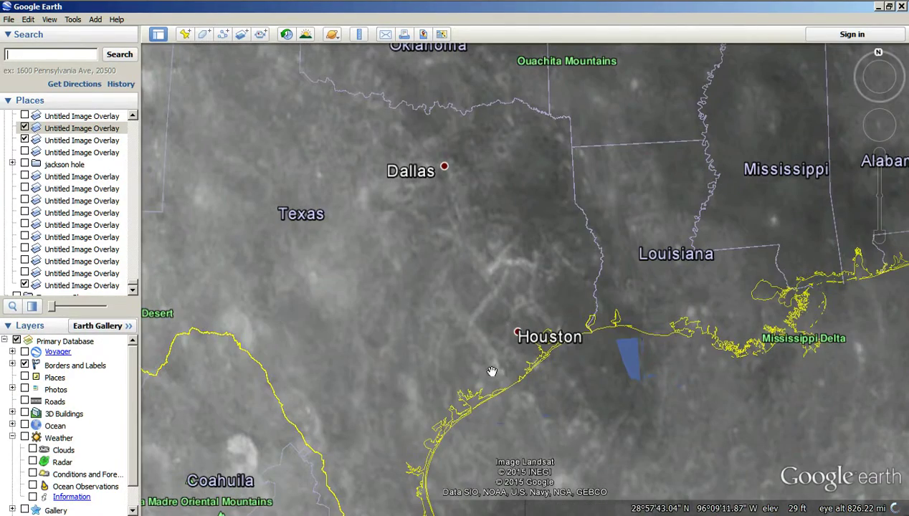
pyautogui.scroll(-3, 494, 374)
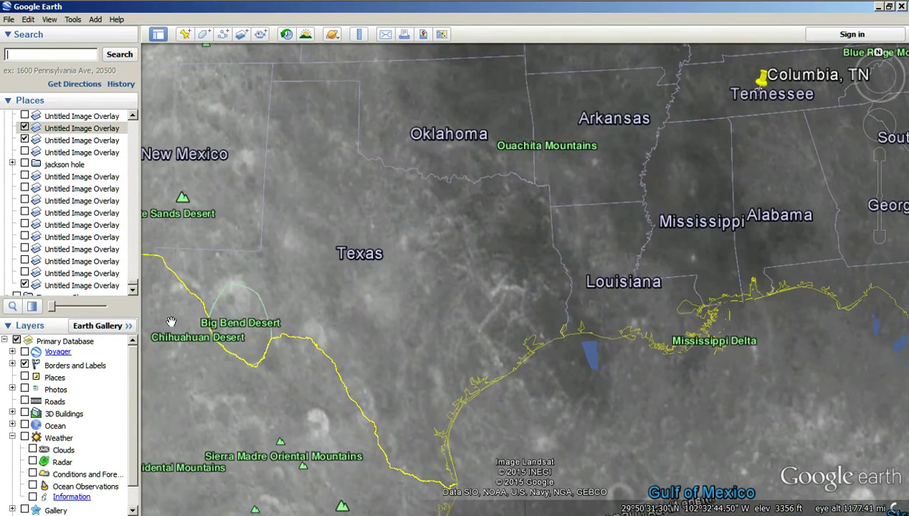
pyautogui.moveTo(54, 309); pyautogui.dragTo(115, 326)
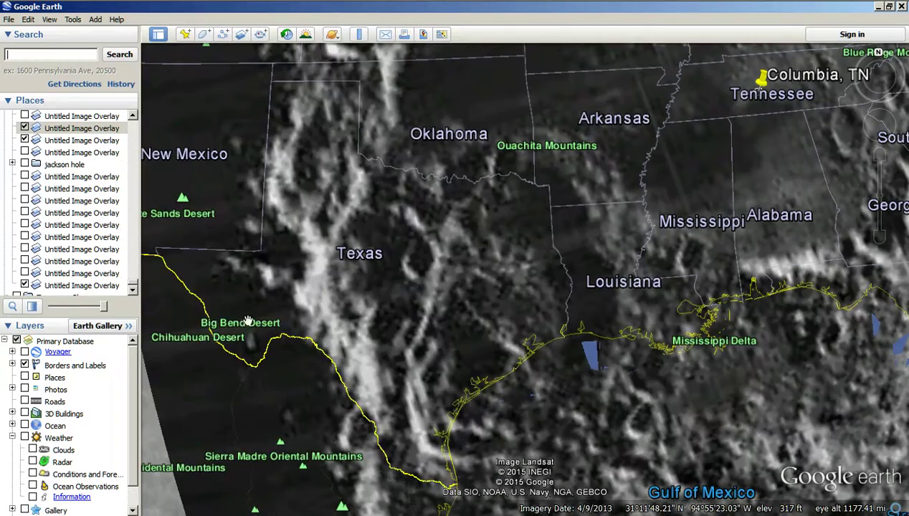
# Fade the newly shown untitled overlay to fully clear and inspect the lunar image across the central United States.
pyautogui.scroll(-5, 463, 313)
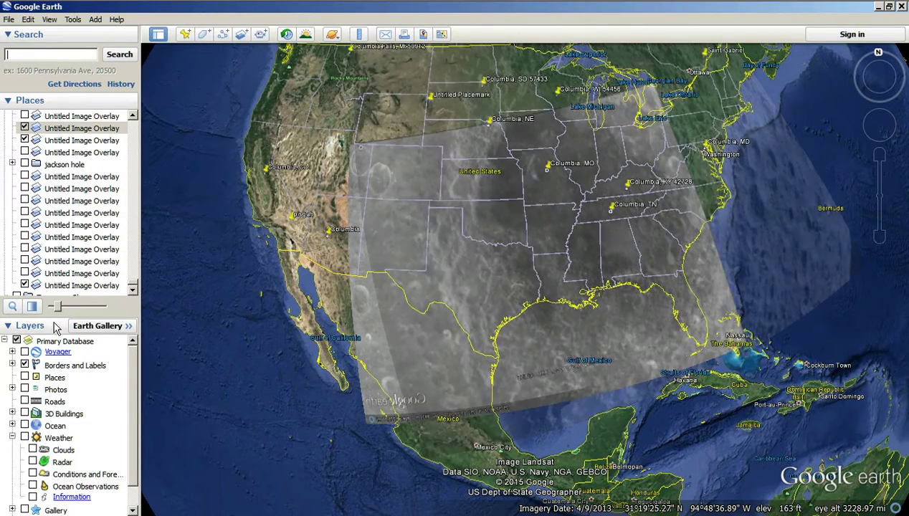
pyautogui.moveTo(54, 323); pyautogui.dragTo(26, 324)
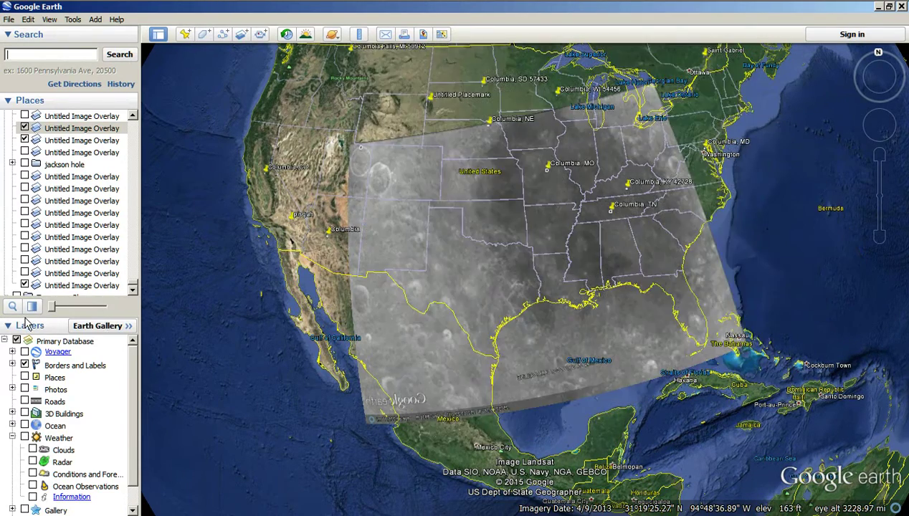
pyautogui.scroll(3, 487, 300)
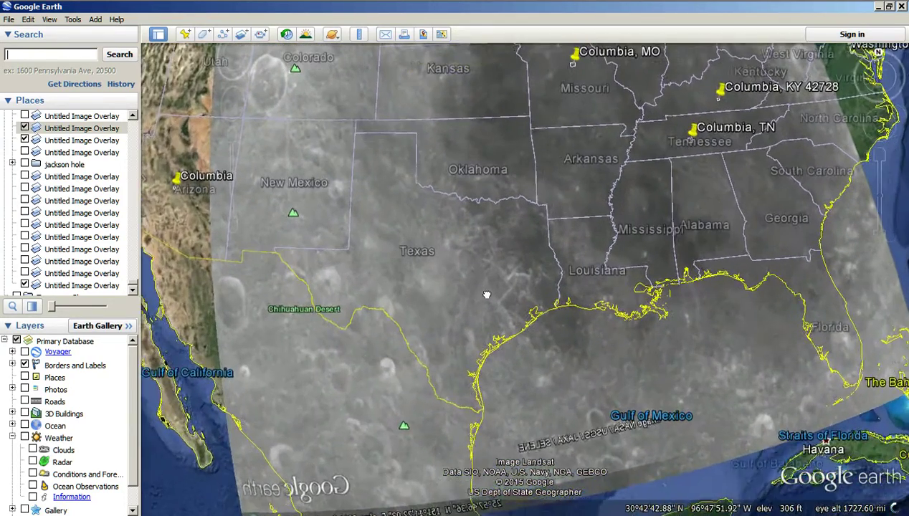
pyautogui.moveTo(486, 283); pyautogui.dragTo(440, 380)
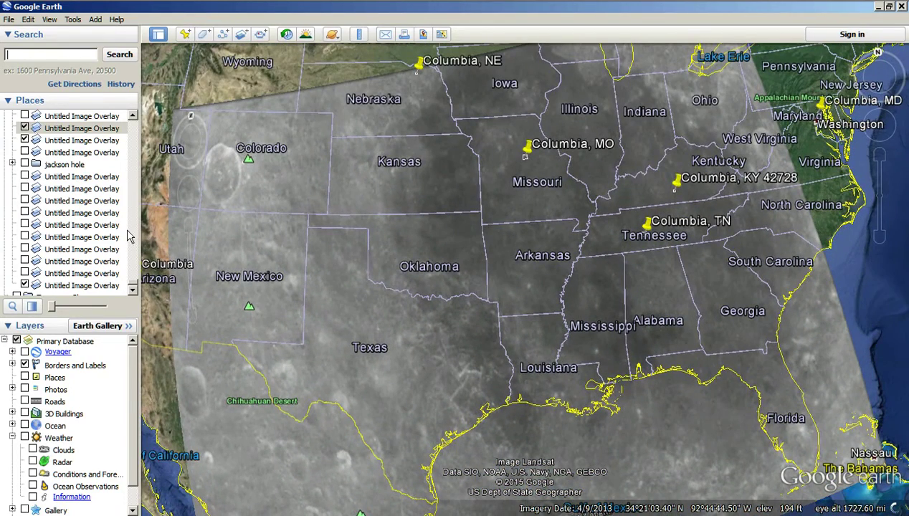
# Find the Left eye MO overlay higher in the saved places and turn it on.
pyautogui.moveTo(135, 287); pyautogui.dragTo(134, 241)
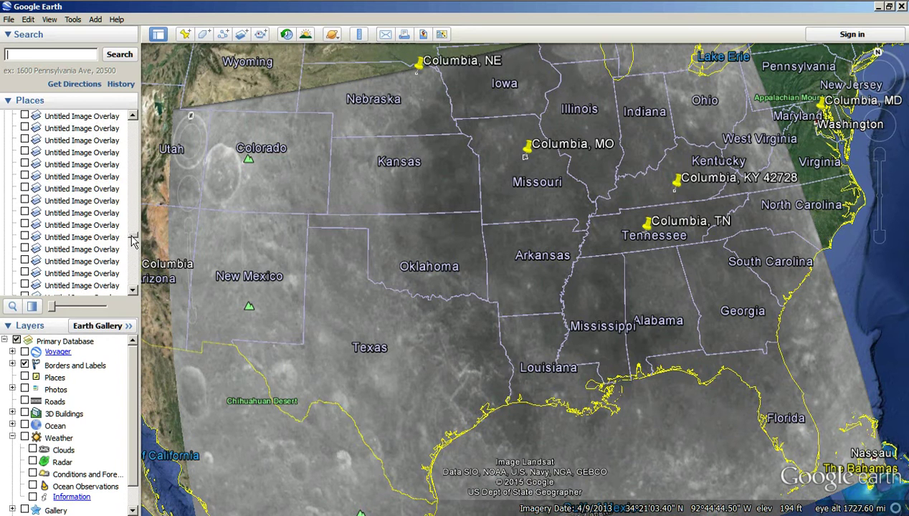
pyautogui.scroll(6, 61, 237)
pyautogui.scroll(3, 61, 238)
pyautogui.scroll(5, 73, 247)
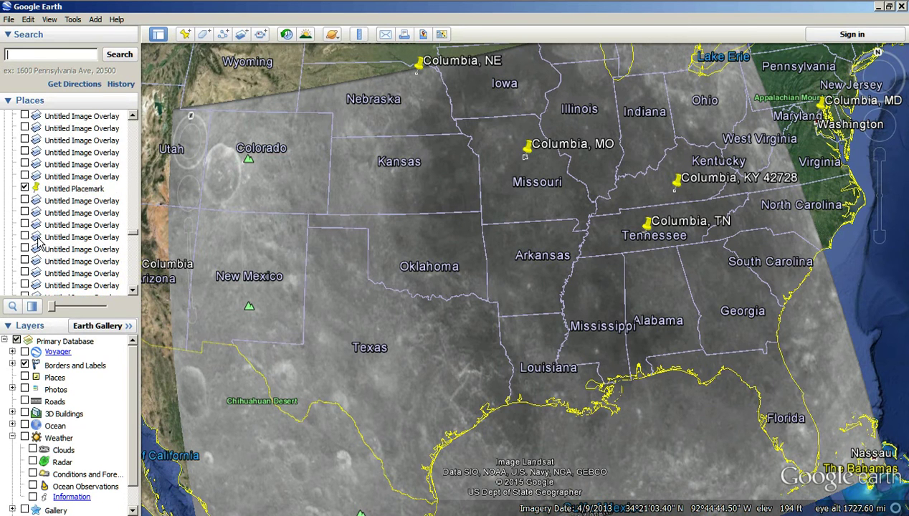
pyautogui.scroll(3, 40, 244)
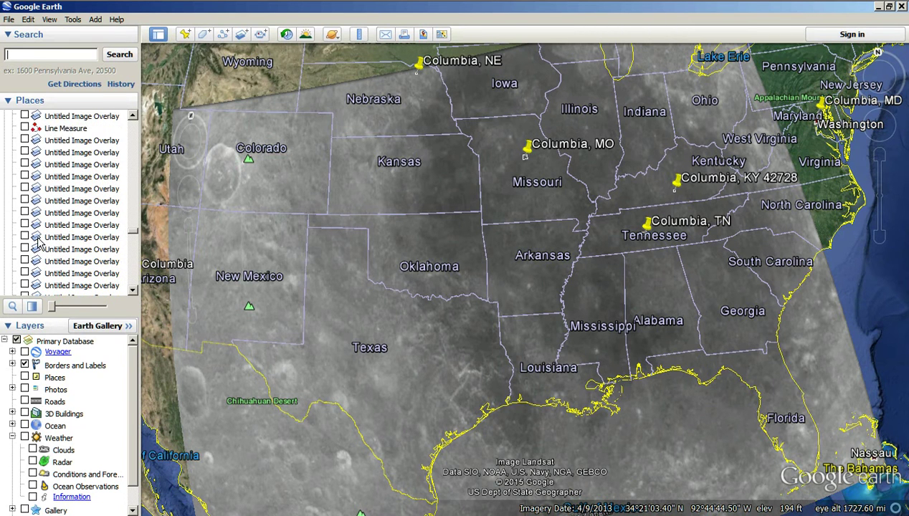
pyautogui.scroll(3, 39, 243)
pyautogui.scroll(6, 39, 244)
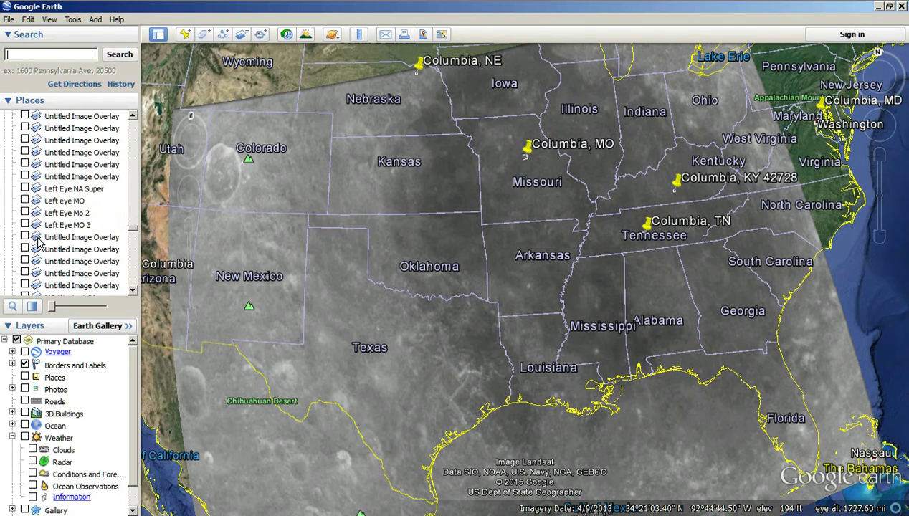
pyautogui.click(24, 203)
pyautogui.click(24, 201)
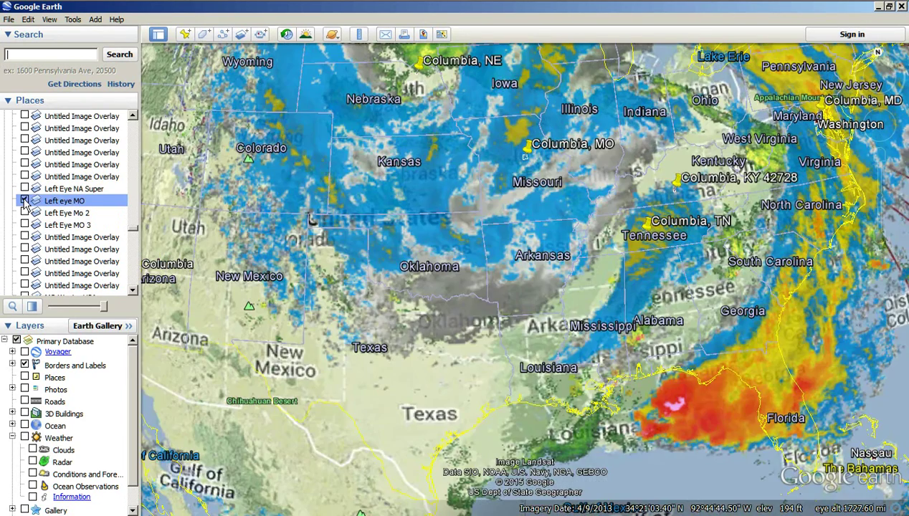
# Compare the Left eye MO weather map with the lunar image by fading it clear, opaque and clear again.
pyautogui.scroll(-5, 332, 332)
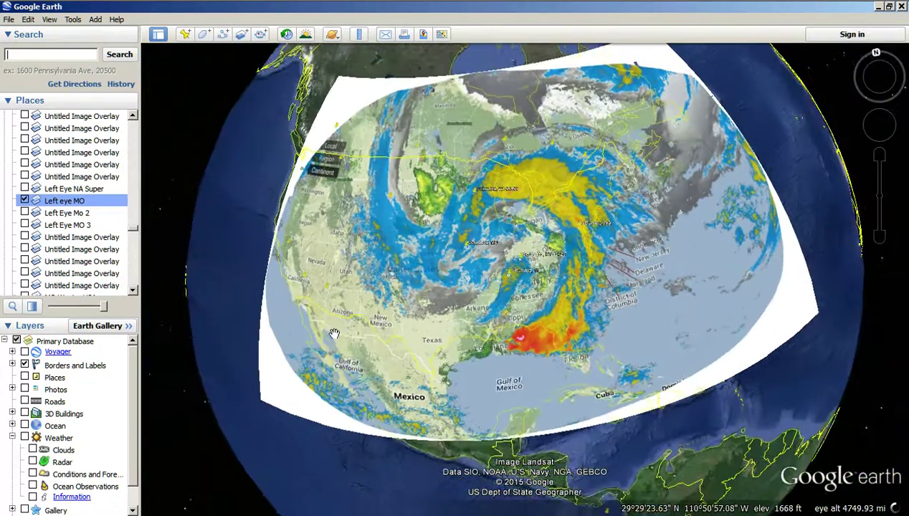
pyautogui.moveTo(105, 310); pyautogui.dragTo(29, 312)
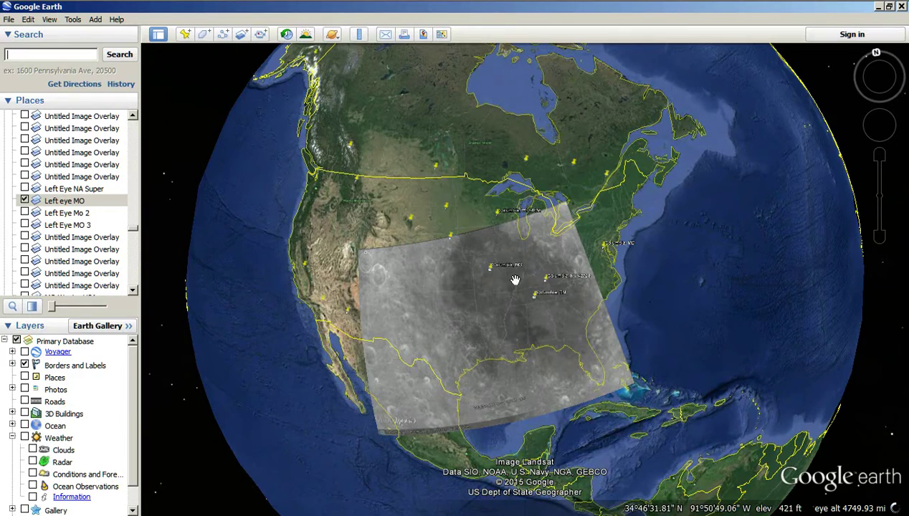
pyautogui.scroll(3, 502, 301)
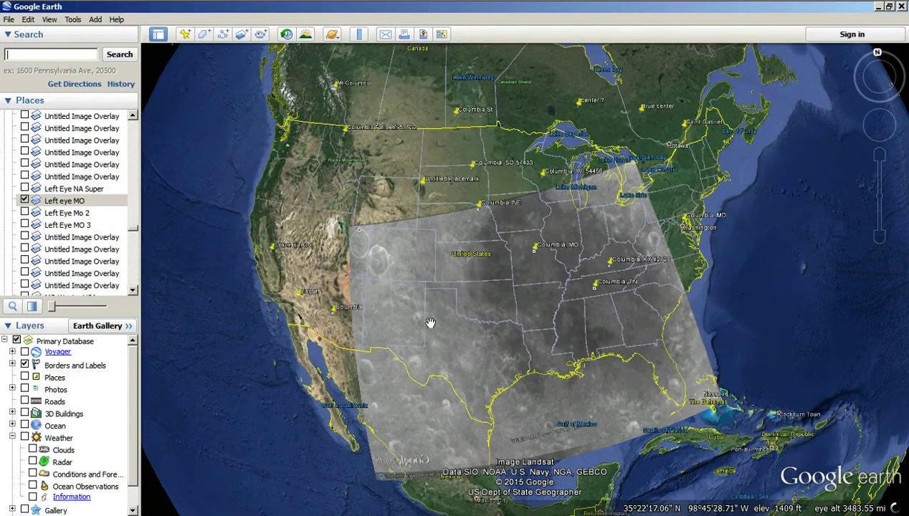
pyautogui.moveTo(53, 314); pyautogui.dragTo(74, 308)
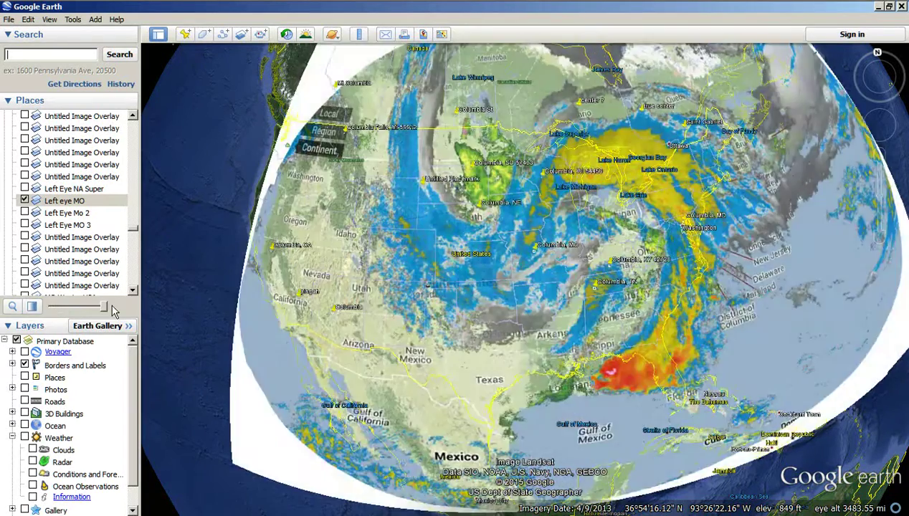
pyautogui.moveTo(105, 307); pyautogui.dragTo(11, 303)
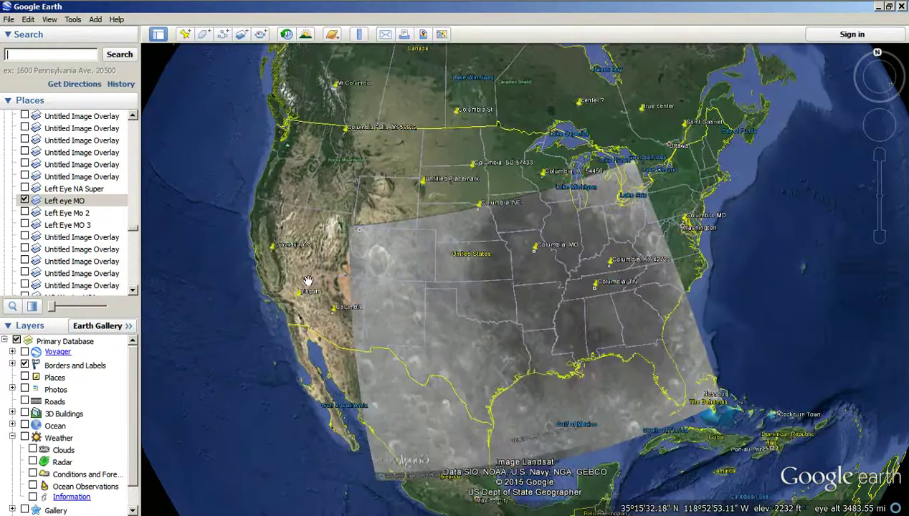
# Compare the lunar features around Colorado and New Mexico with the Left eye MO weather map by changing its transparency.
pyautogui.scroll(3, 351, 276)
pyautogui.scroll(3, 379, 274)
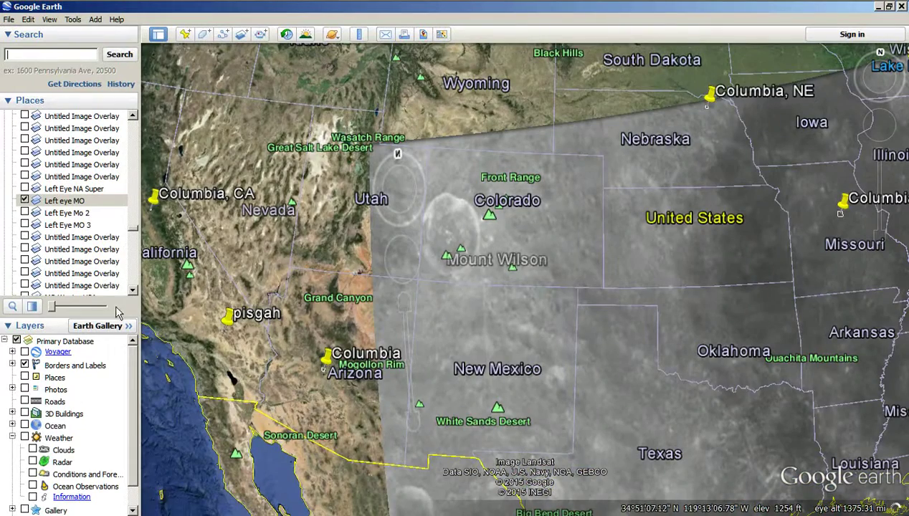
pyautogui.moveTo(55, 309); pyautogui.dragTo(29, 323)
pyautogui.scroll(-5, 676, 324)
pyautogui.moveTo(651, 357); pyautogui.dragTo(482, 361)
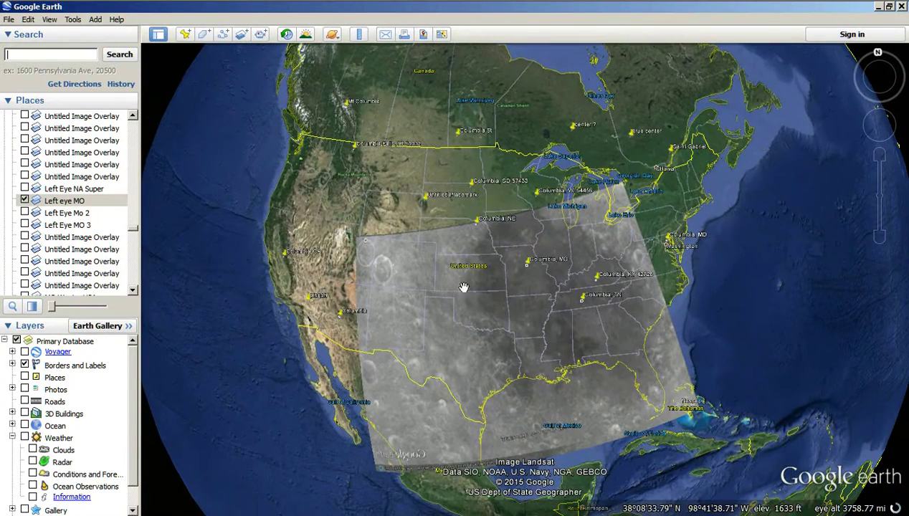
# Fade the Left eye MO overlay in and out to compare the storm with the lunar image across North America.
pyautogui.scroll(-3, 571, 265)
pyautogui.moveTo(55, 310); pyautogui.dragTo(138, 326)
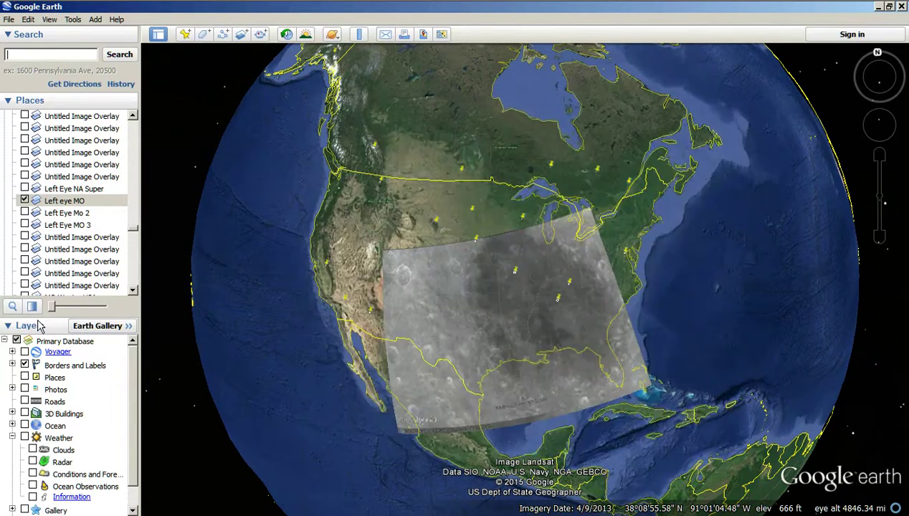
pyautogui.moveTo(41, 327)
pyautogui.mouseDown()
pyautogui.moveTo(97, 324)
pyautogui.moveTo(38, 326)
pyautogui.mouseUp()
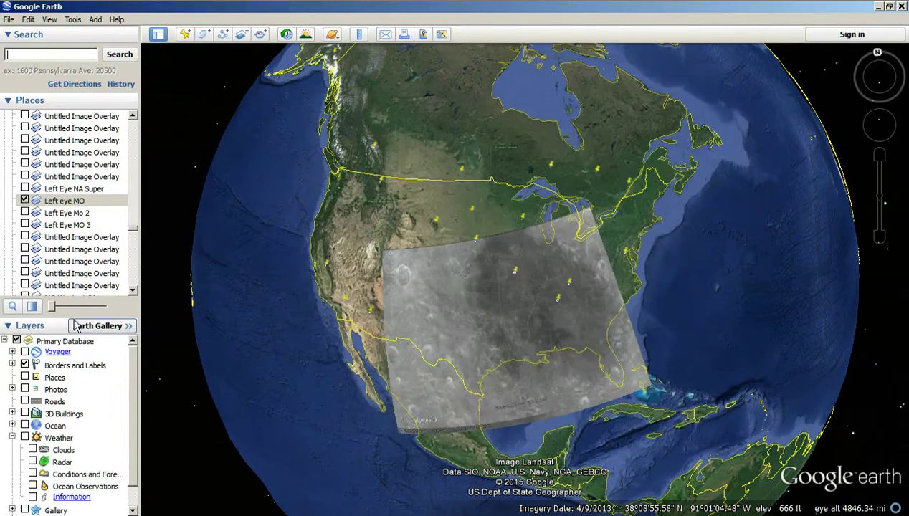
# Rotate the globe, fade the Left eye MO overlay out and back to fully opaque, and examine the whole storm.
pyautogui.scroll(-3, 653, 352)
pyautogui.moveTo(757, 295); pyautogui.dragTo(566, 319)
pyautogui.scroll(3, 513, 367)
pyautogui.moveTo(57, 313); pyautogui.dragTo(16, 341)
pyautogui.moveTo(79, 341); pyautogui.dragTo(139, 341)
pyautogui.scroll(-3, 324, 326)
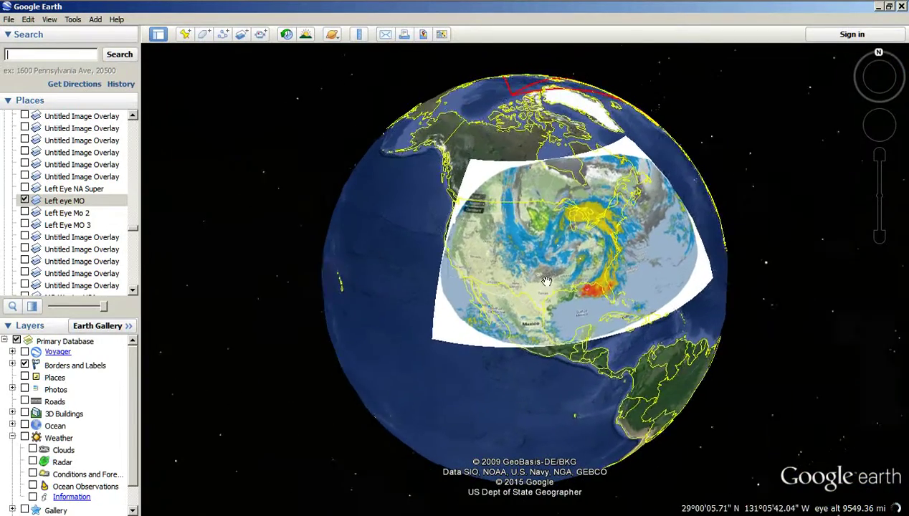
# Fade the Left eye MO overlay to fully clear and inspect the lunar image over the United States.
pyautogui.scroll(3, 449, 282)
pyautogui.moveTo(104, 309); pyautogui.dragTo(48, 321)
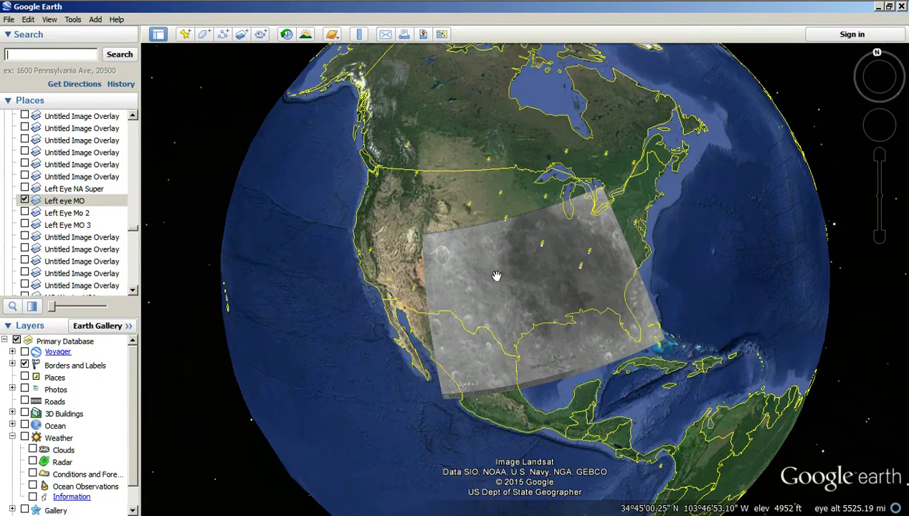
pyautogui.scroll(3, 468, 286)
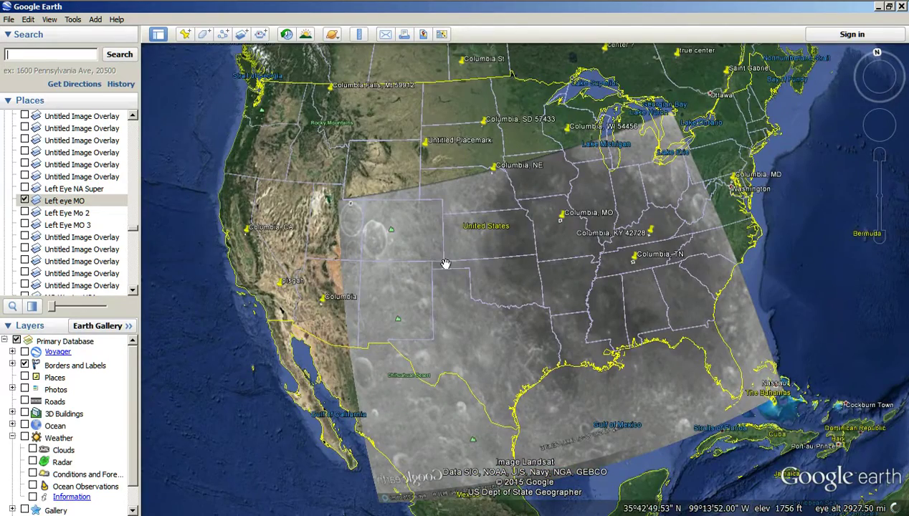
pyautogui.scroll(-3, 584, 274)
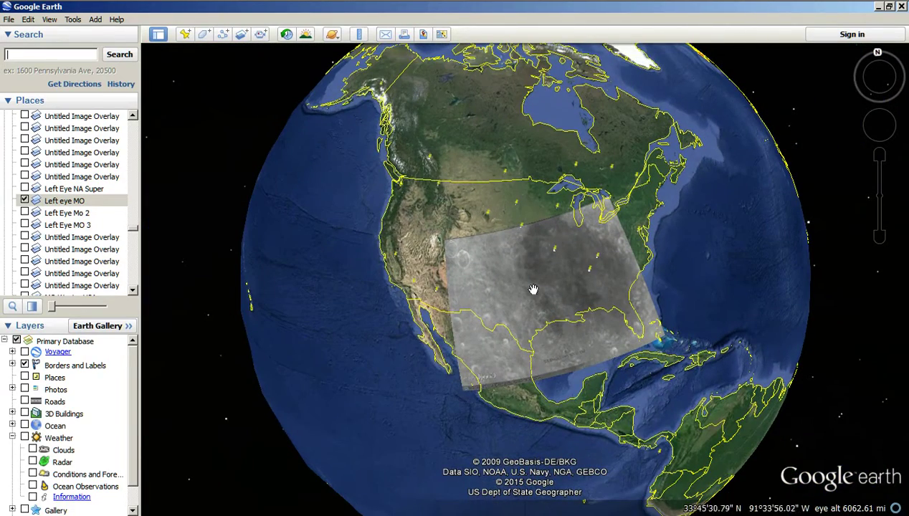
# Bring the Left eye MO overlay to opaque and clear again, checking the lunar features beneath the storm.
pyautogui.moveTo(58, 312); pyautogui.dragTo(165, 346)
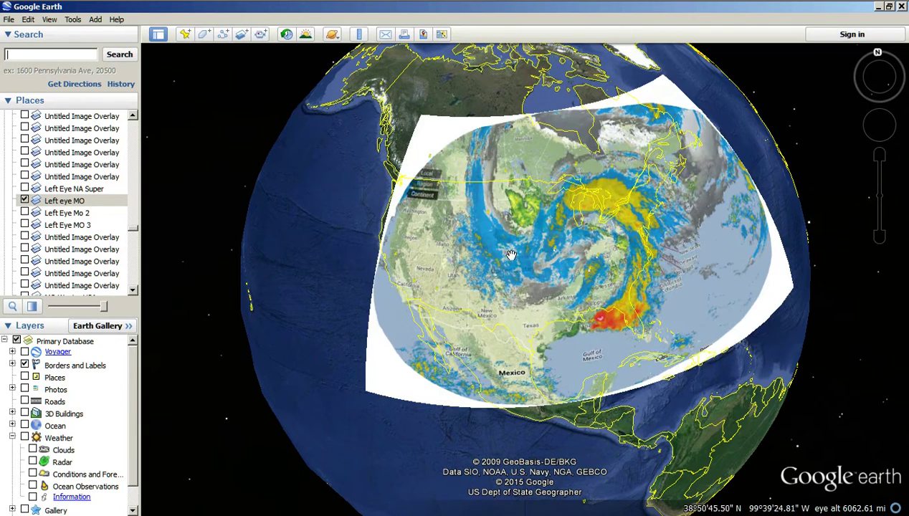
pyautogui.moveTo(106, 311); pyautogui.dragTo(5, 327)
pyautogui.moveTo(61, 326); pyautogui.dragTo(8, 339)
pyautogui.scroll(-5, 526, 275)
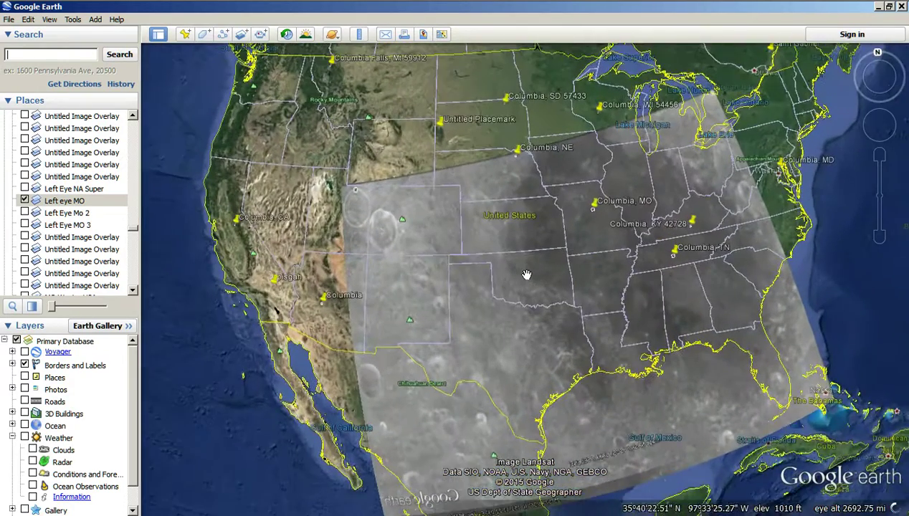
pyautogui.scroll(-2, 528, 309)
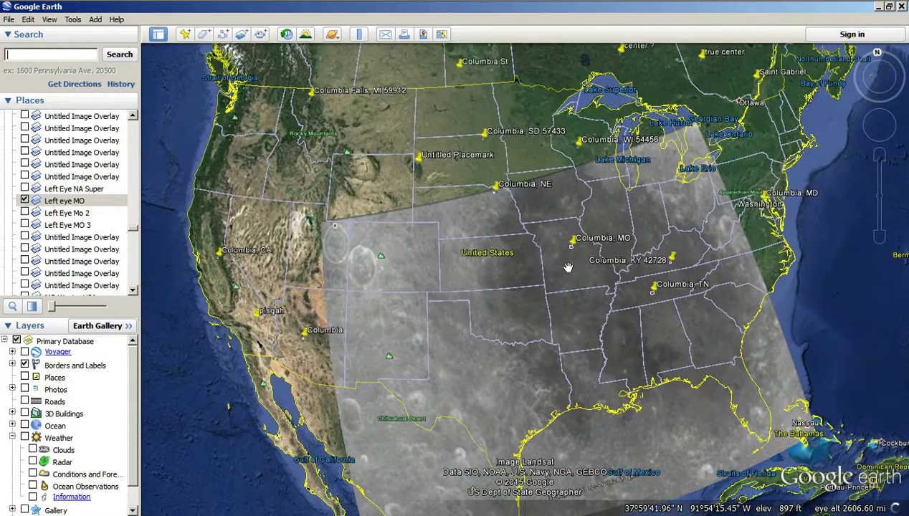
# Set the Left eye MO overlay to fully opaque and examine the weather pattern at continental and national scale.
pyautogui.moveTo(53, 307); pyautogui.dragTo(104, 307)
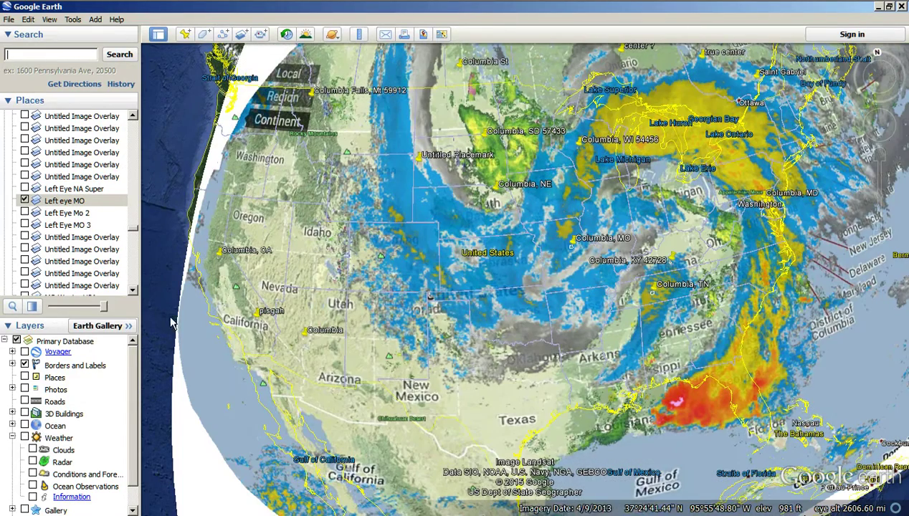
pyautogui.scroll(3, 568, 255)
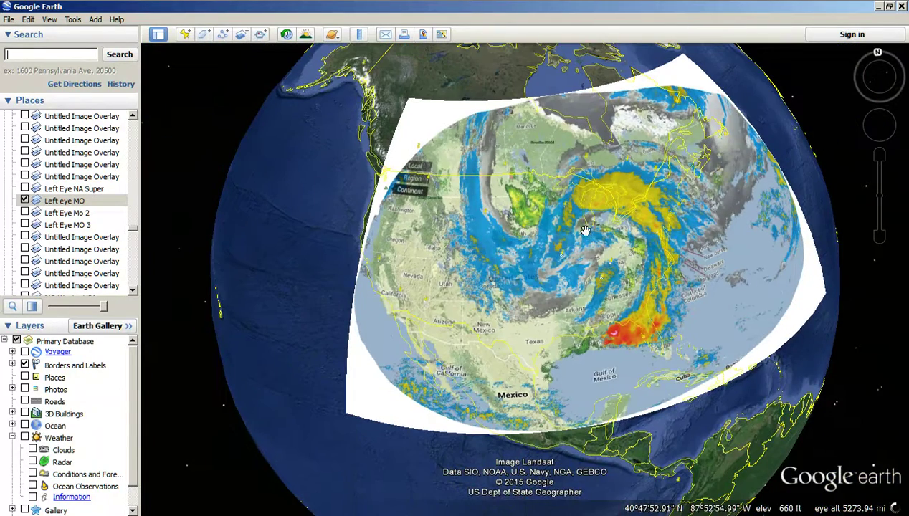
pyautogui.scroll(-3, 587, 234)
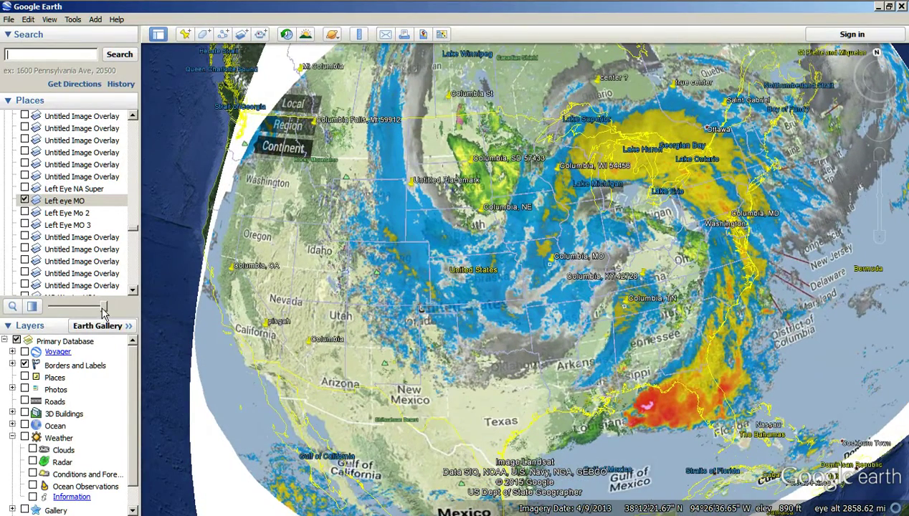
# Fade the Left eye MO overlay to fully clear and inspect the lunar image around Columbia, MO and the central United States.
pyautogui.moveTo(102, 308); pyautogui.dragTo(46, 309)
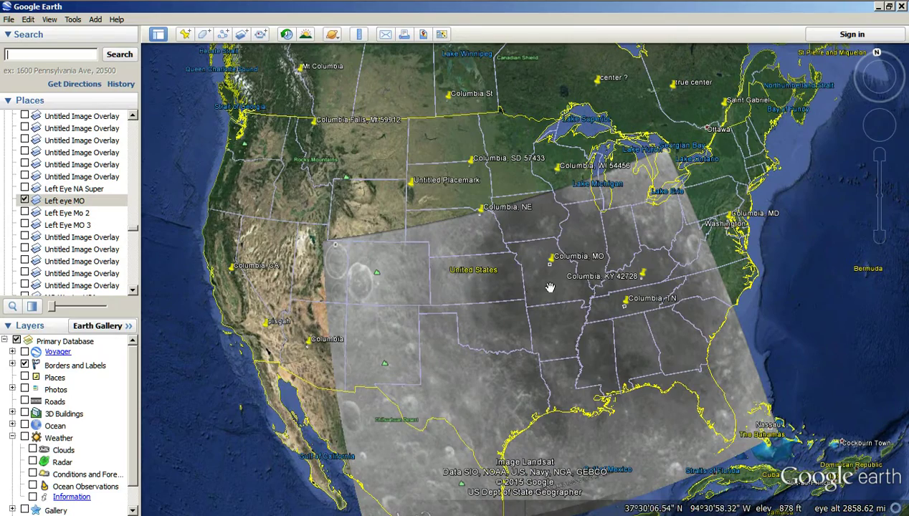
pyautogui.moveTo(56, 308); pyautogui.dragTo(29, 321)
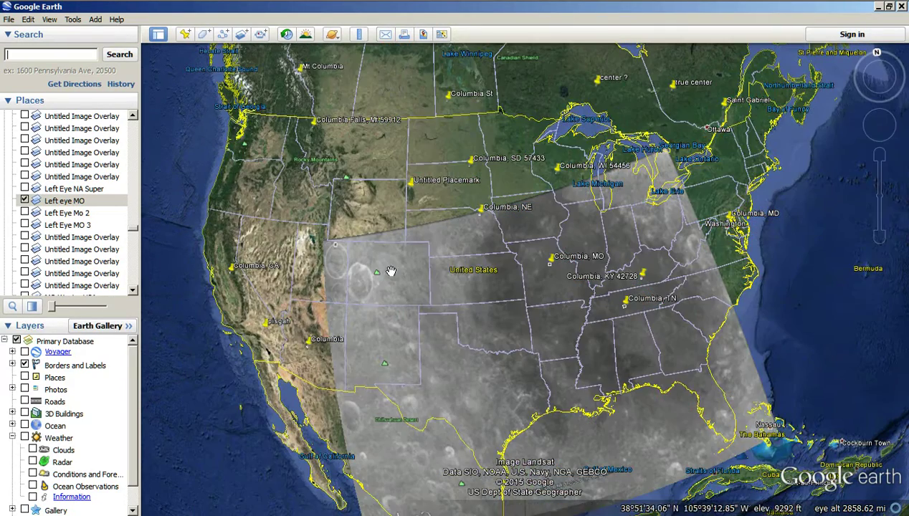
pyautogui.scroll(3, 505, 294)
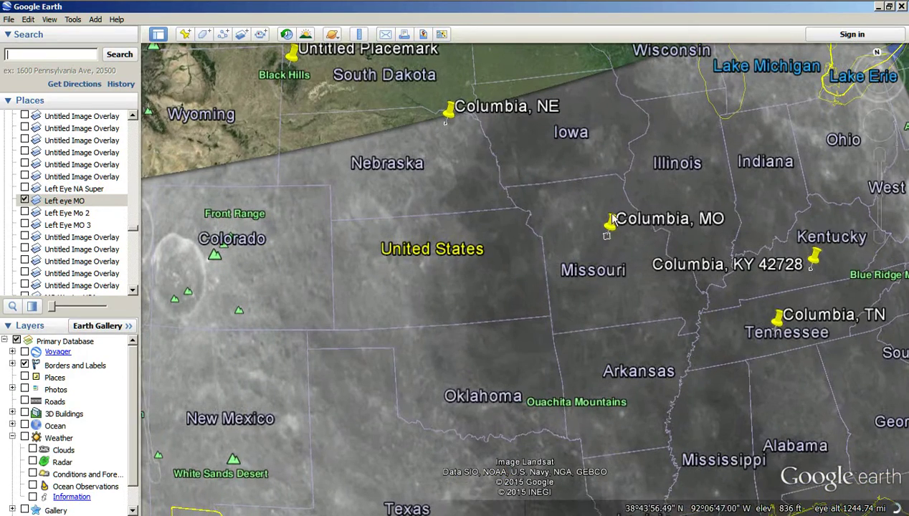
# Return the Left eye MO overlay to opaque and examine the storm from Missouri out to the whole North American continent.
pyautogui.moveTo(55, 308); pyautogui.dragTo(104, 306)
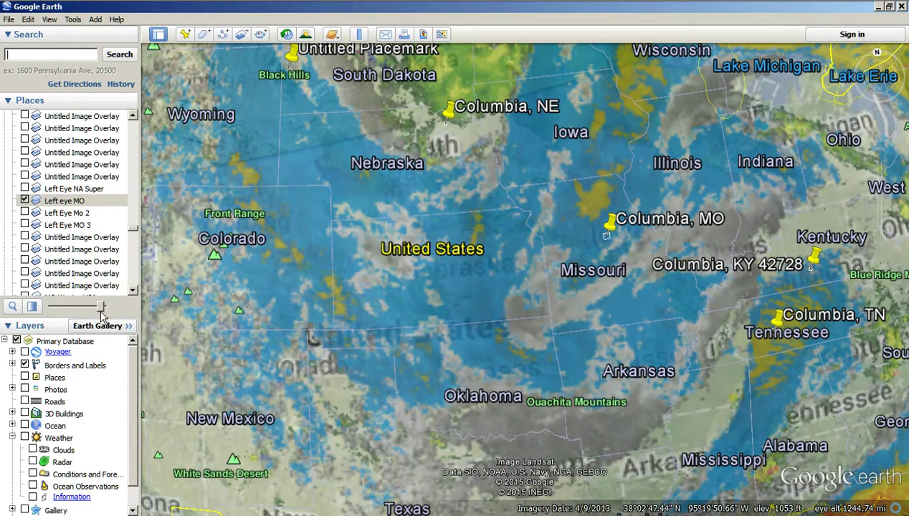
pyautogui.scroll(-5, 549, 237)
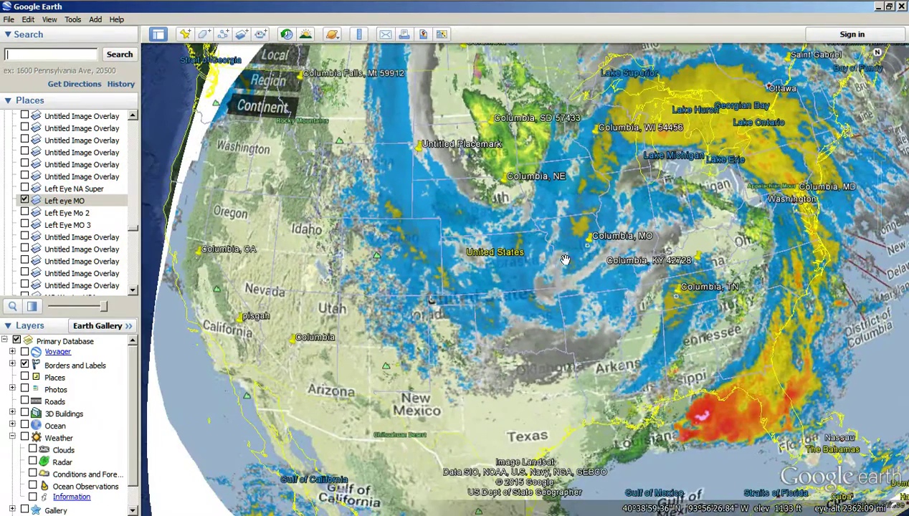
pyautogui.scroll(-3, 552, 222)
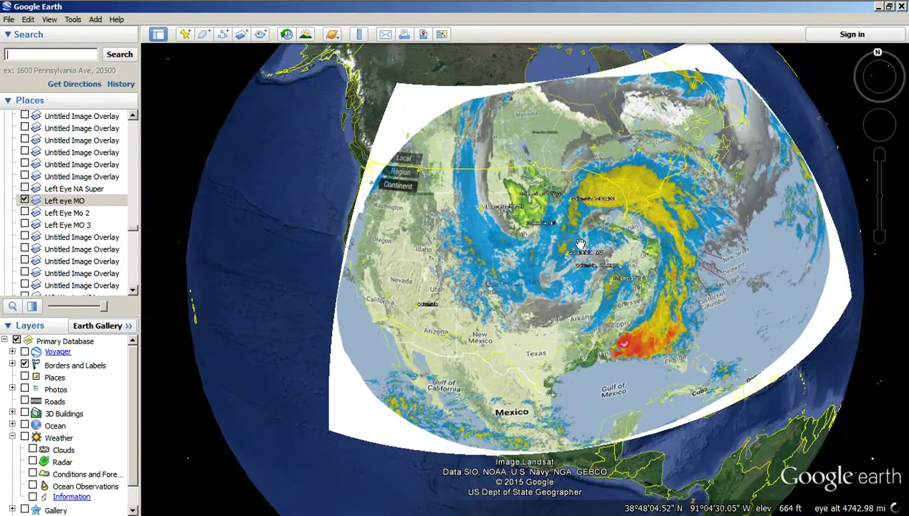
pyautogui.moveTo(104, 310); pyautogui.dragTo(305, 274)
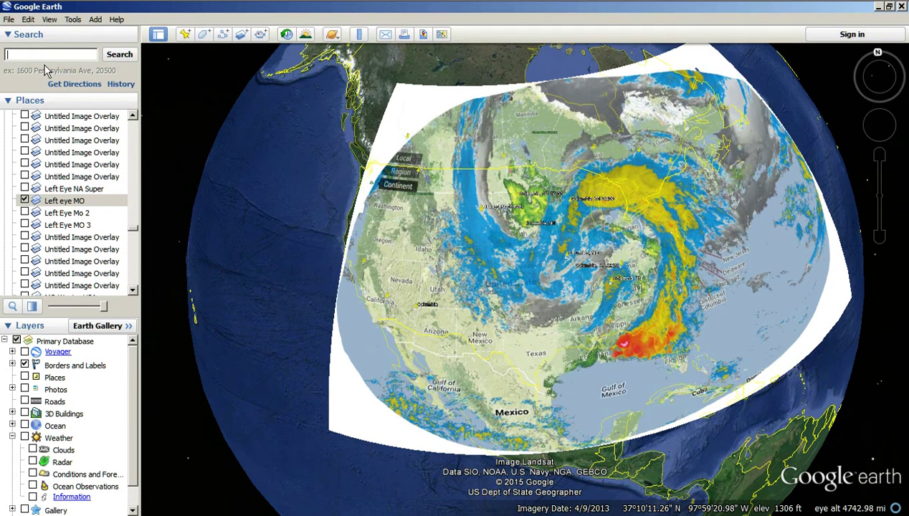